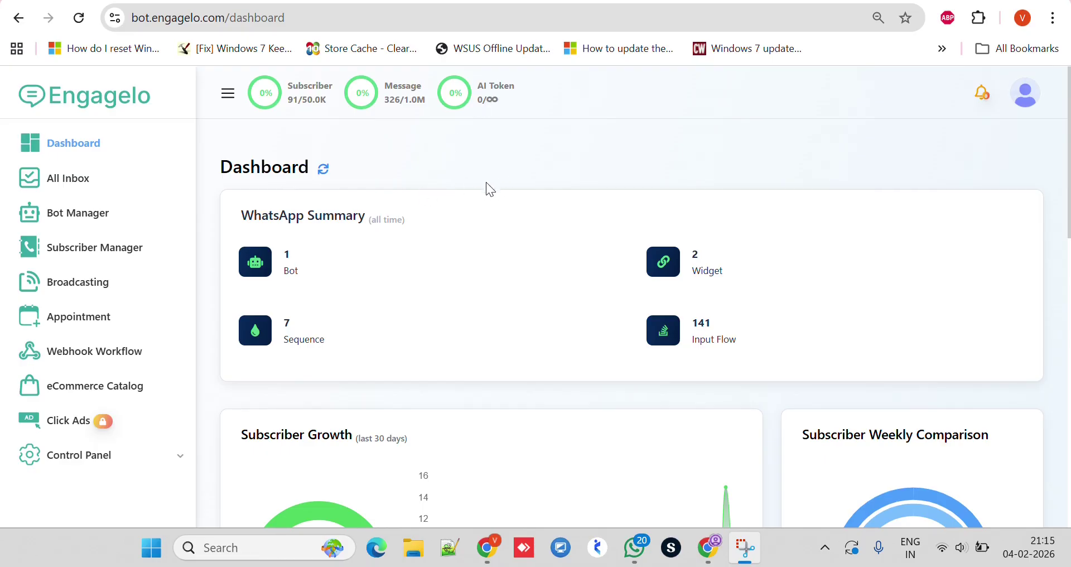
- Open the WhatsApp Subscriber Manager and look through the list of bot subscribers
left_click(132, 257)
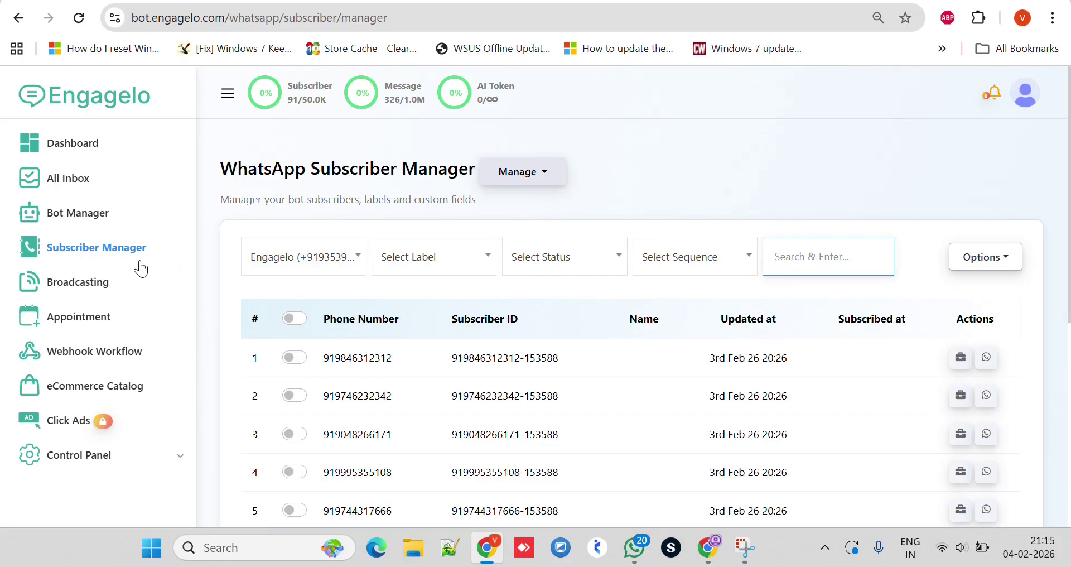
scroll(404, 262, "down", 5)
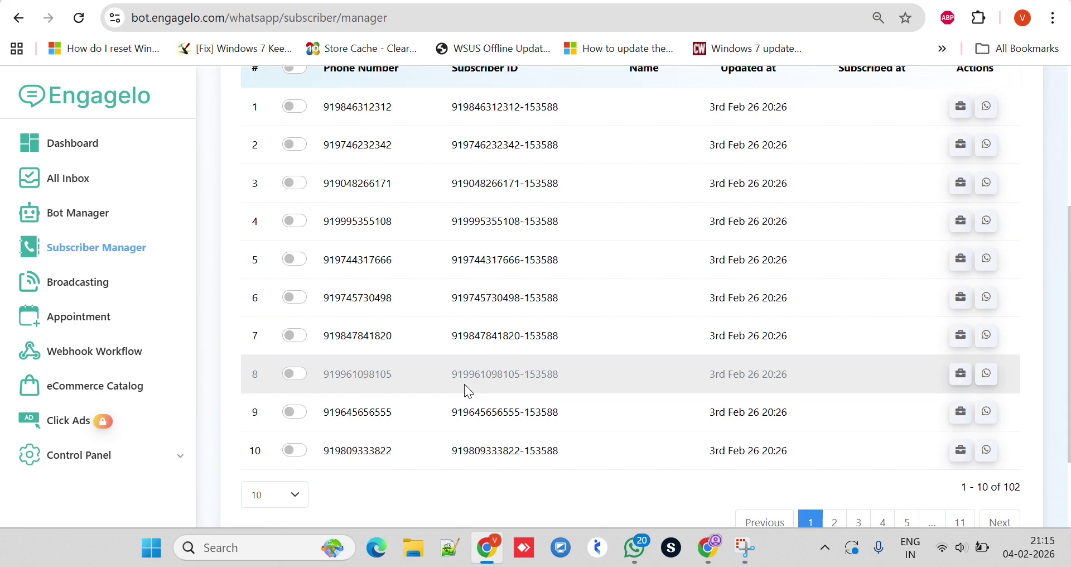
scroll(465, 384, "up", 2)
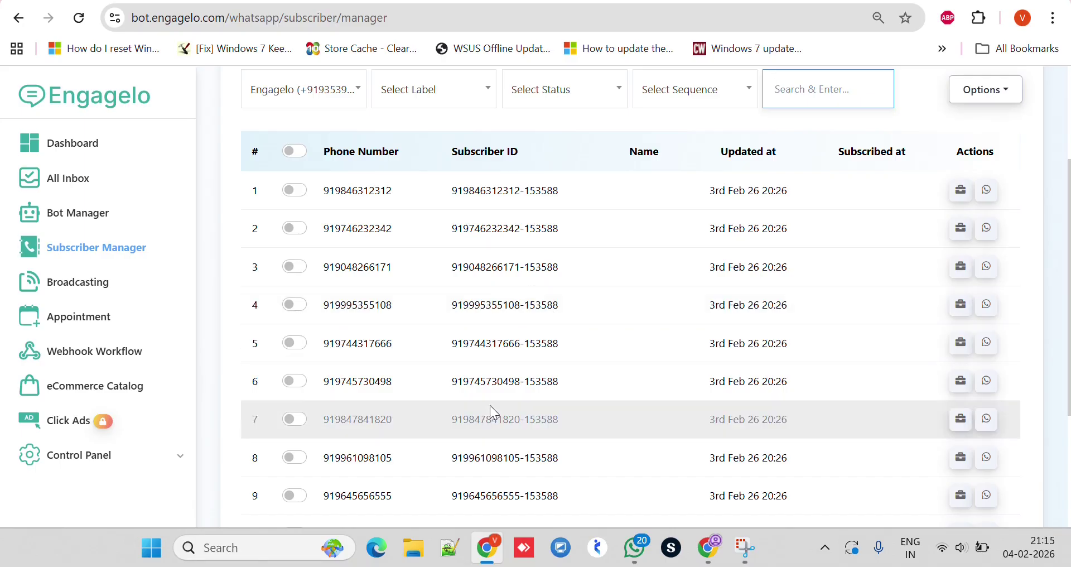
scroll(478, 330, "down", 3)
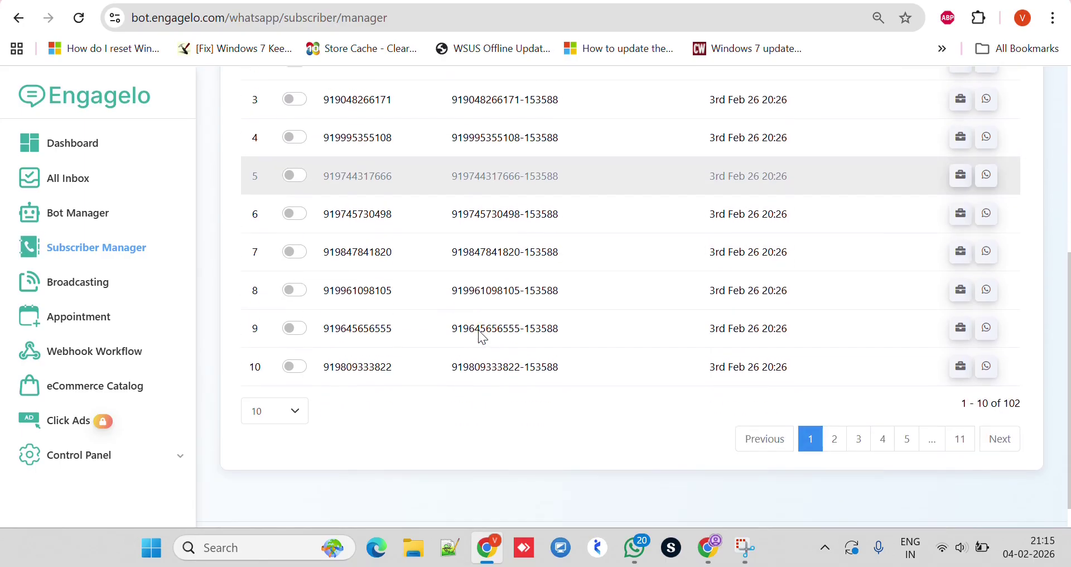
scroll(479, 331, "up", 2)
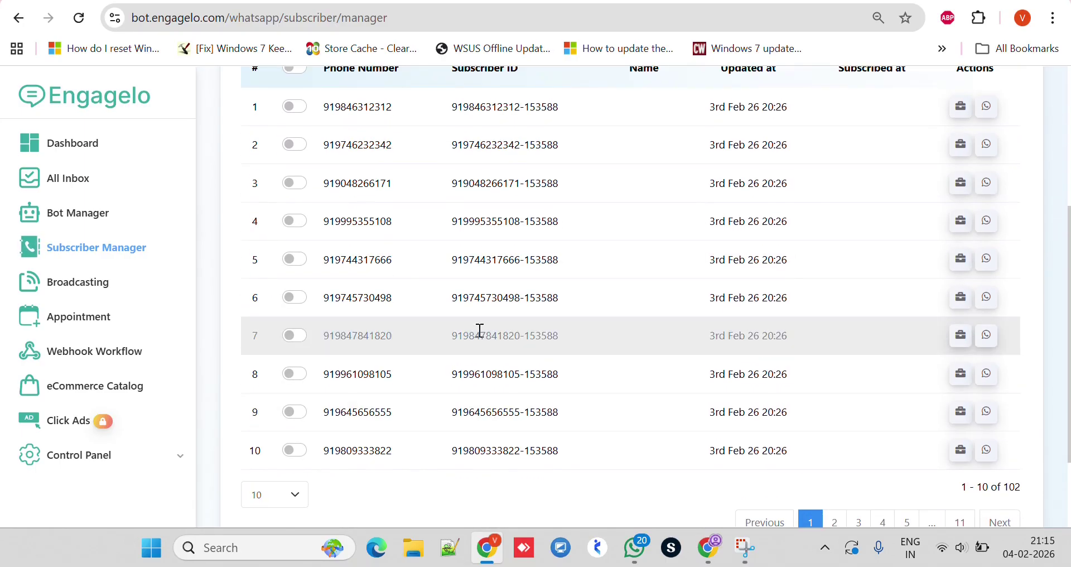
scroll(480, 330, "up", 4)
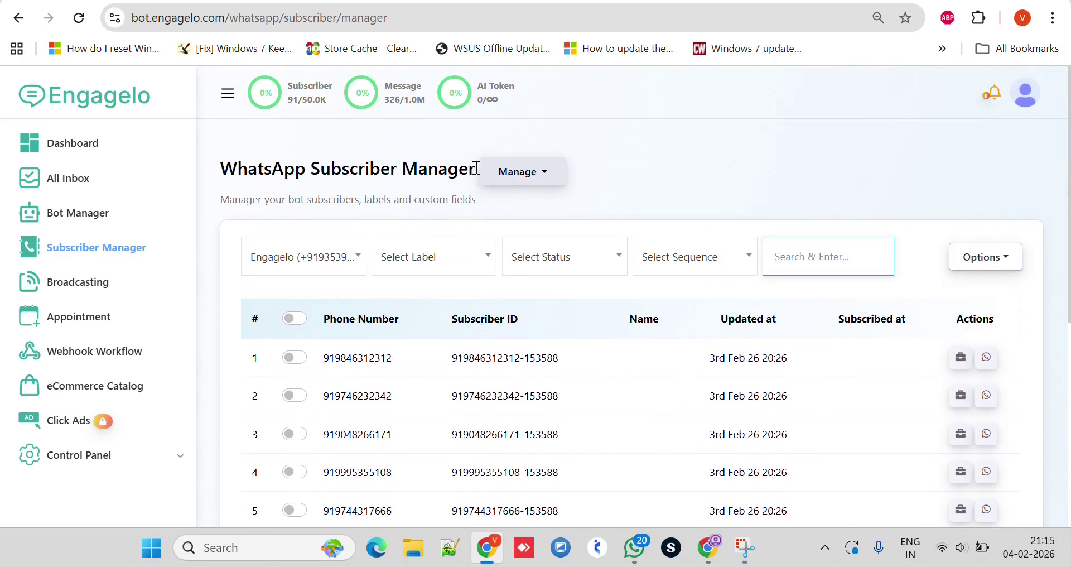
left_click_drag(475, 168, 229, 159)
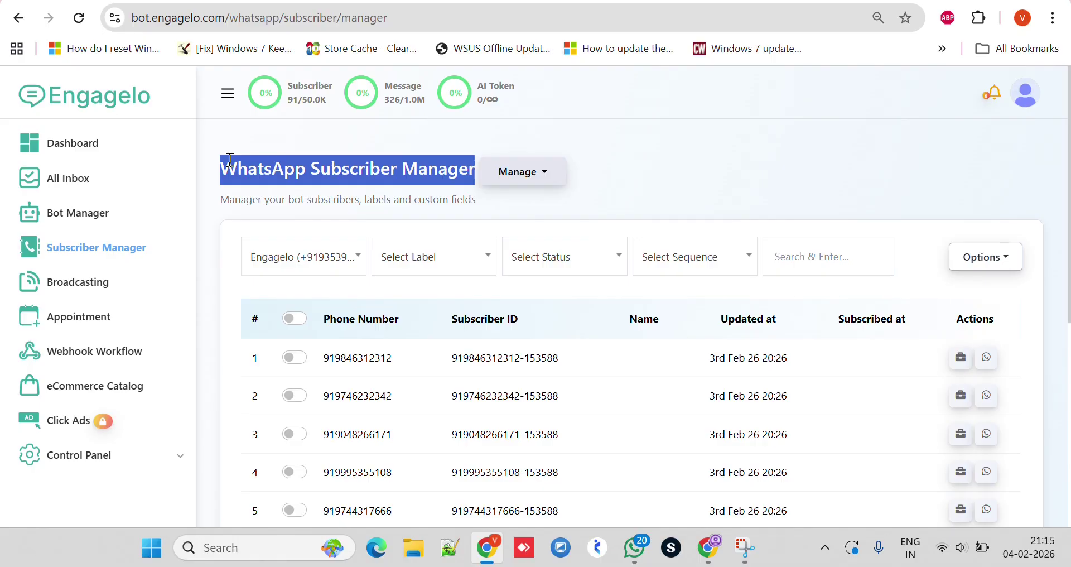
- Create and save a new subscriber label named "newla label today" for the Engagelo bot
left_click(515, 177)
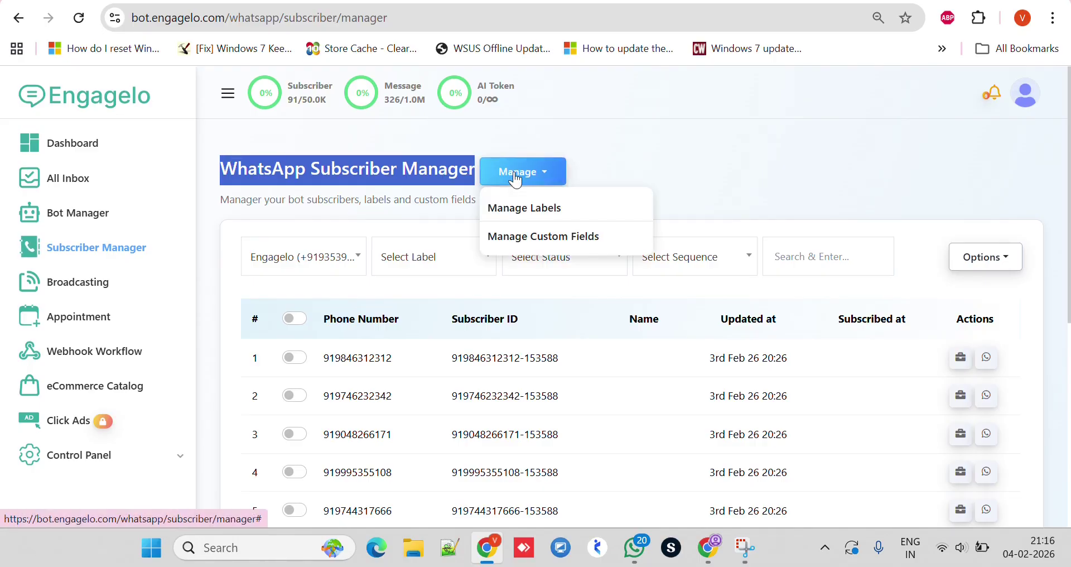
left_click(513, 218)
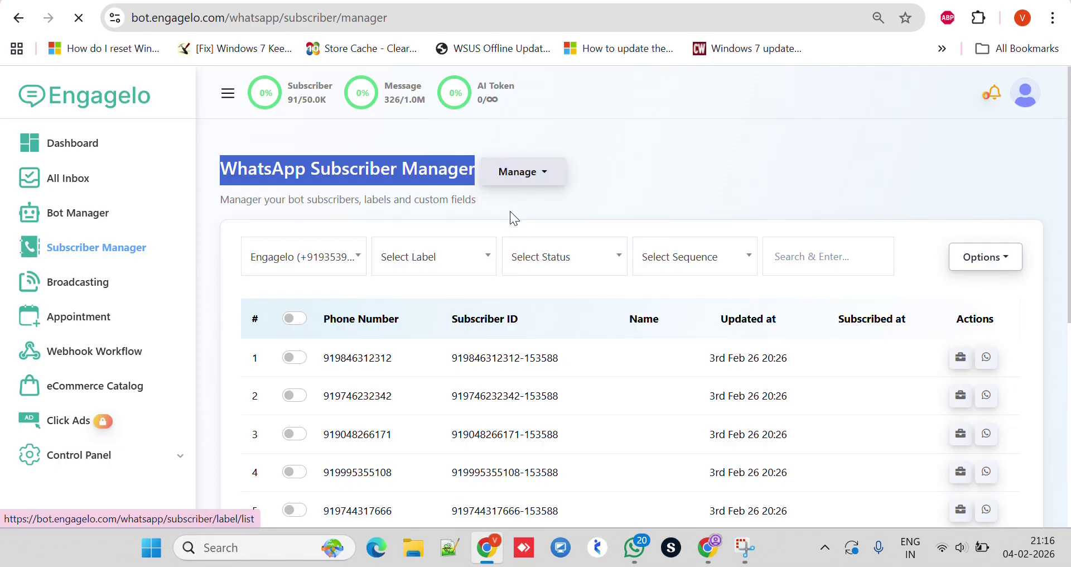
scroll(510, 215, "down", 1)
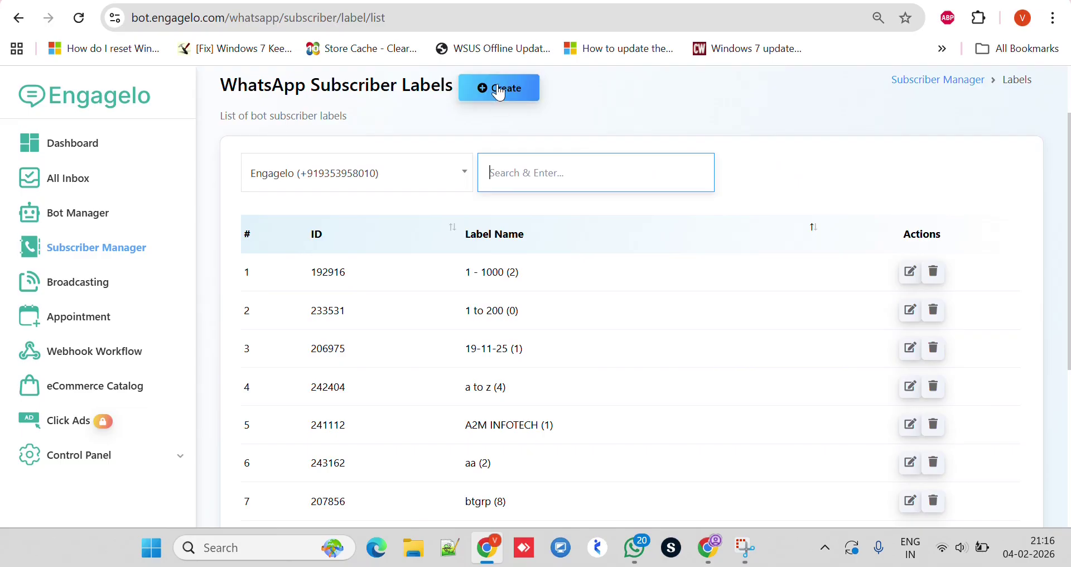
left_click(499, 92)
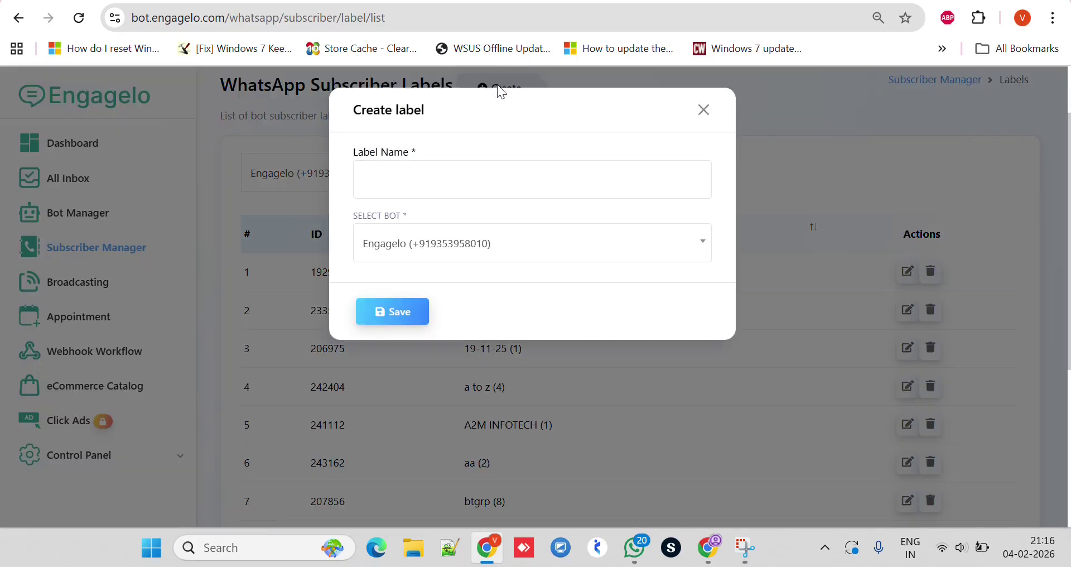
left_click(423, 178)
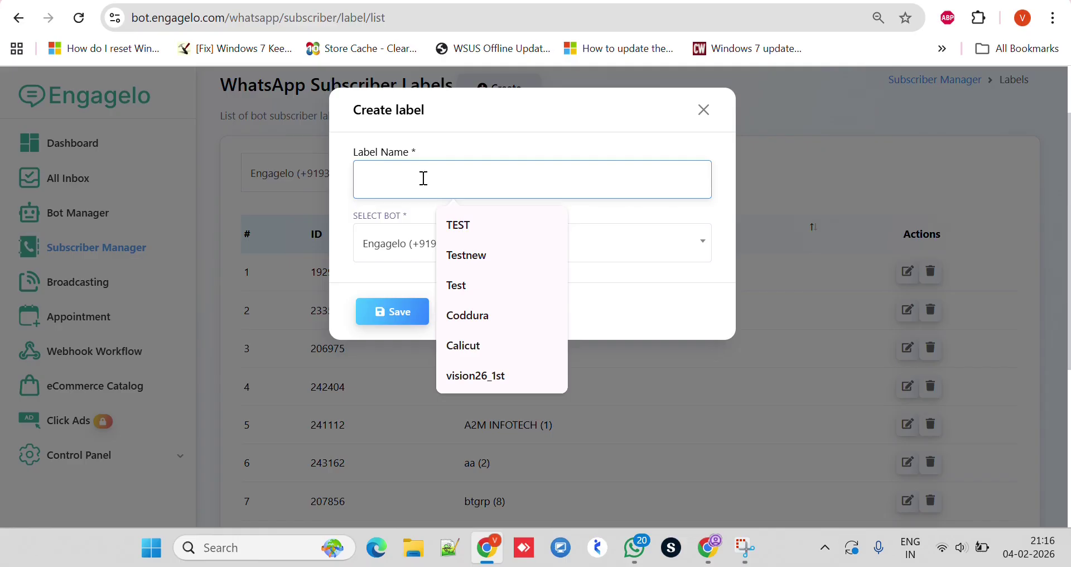
type("newla")
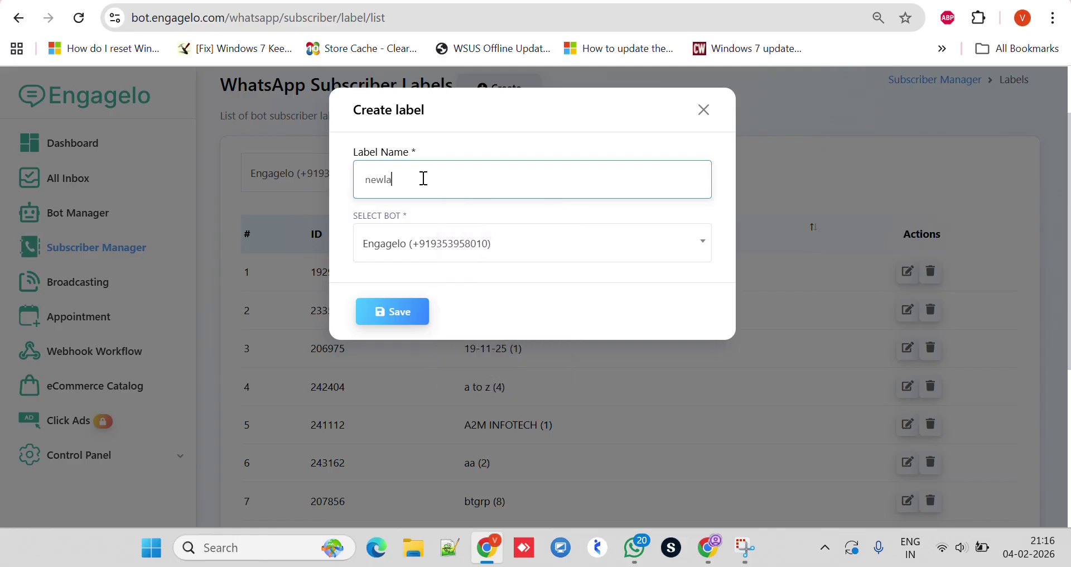
type(" label today")
left_click(407, 316)
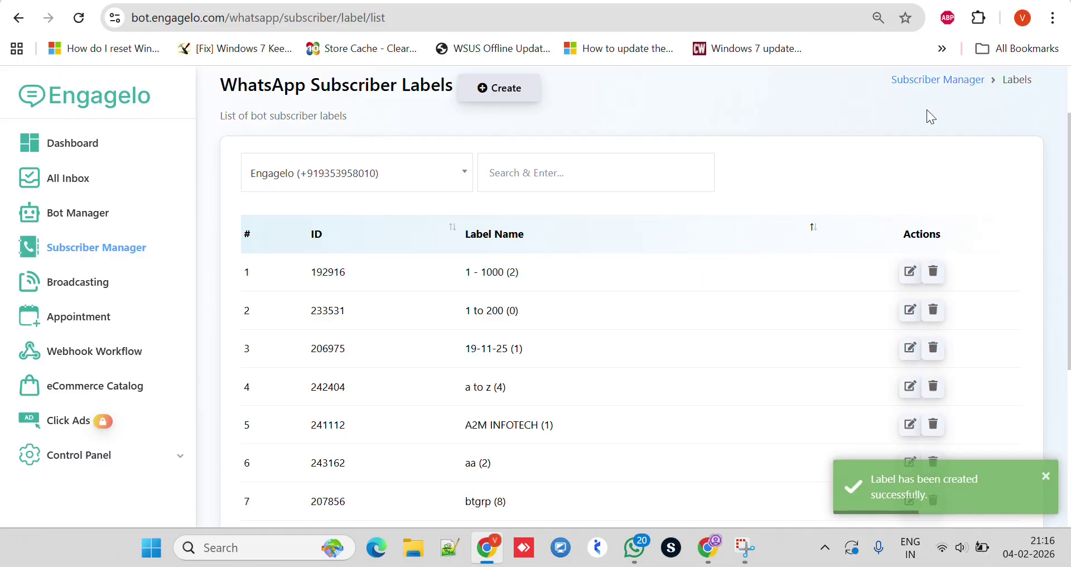
- Return to the Subscriber Manager, download the sample CSV for importing subscribers and open it in Excel
left_click(927, 83)
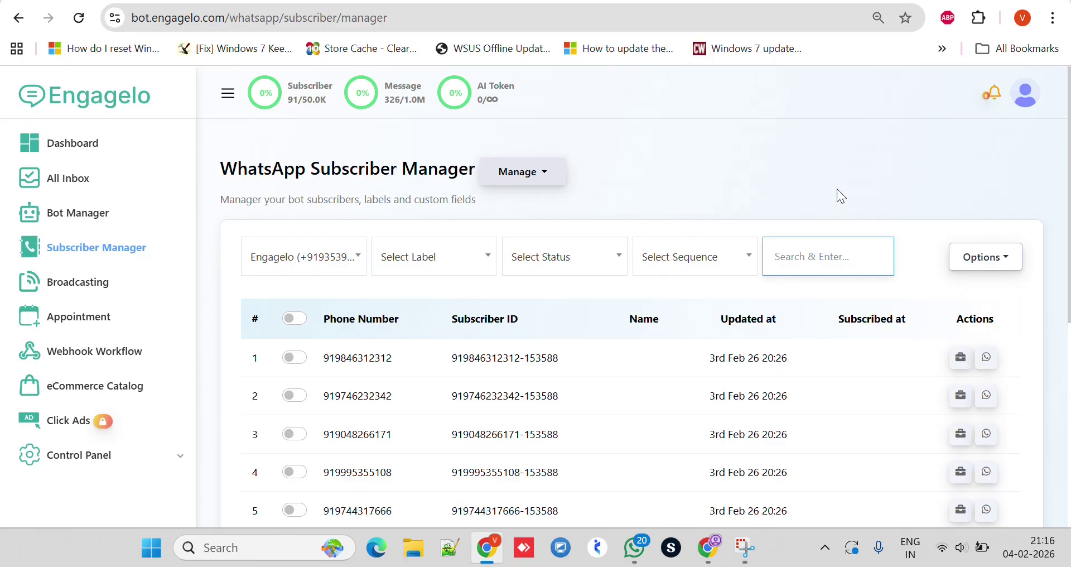
left_click(980, 258)
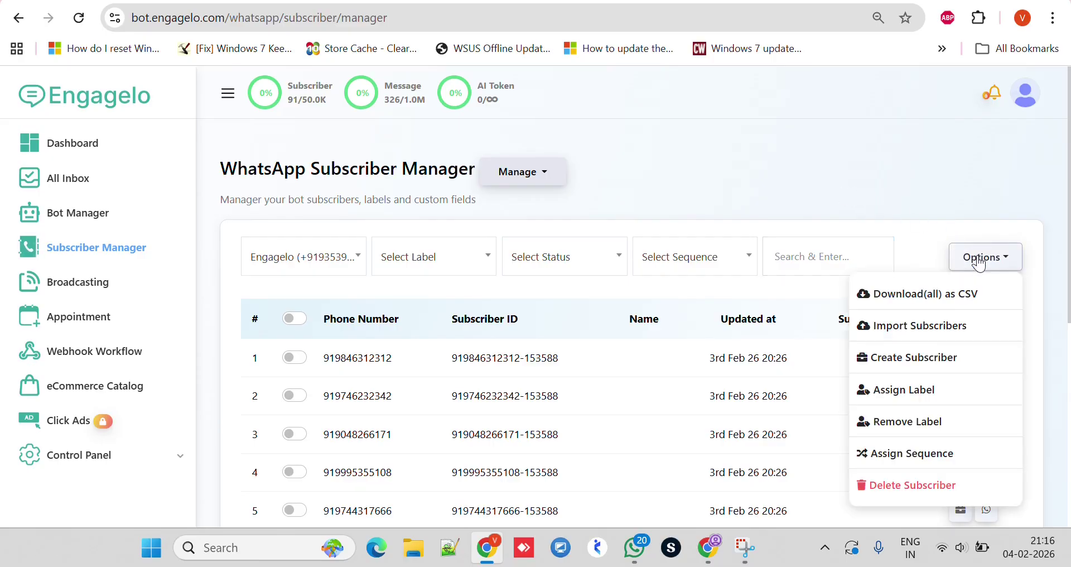
left_click(947, 326)
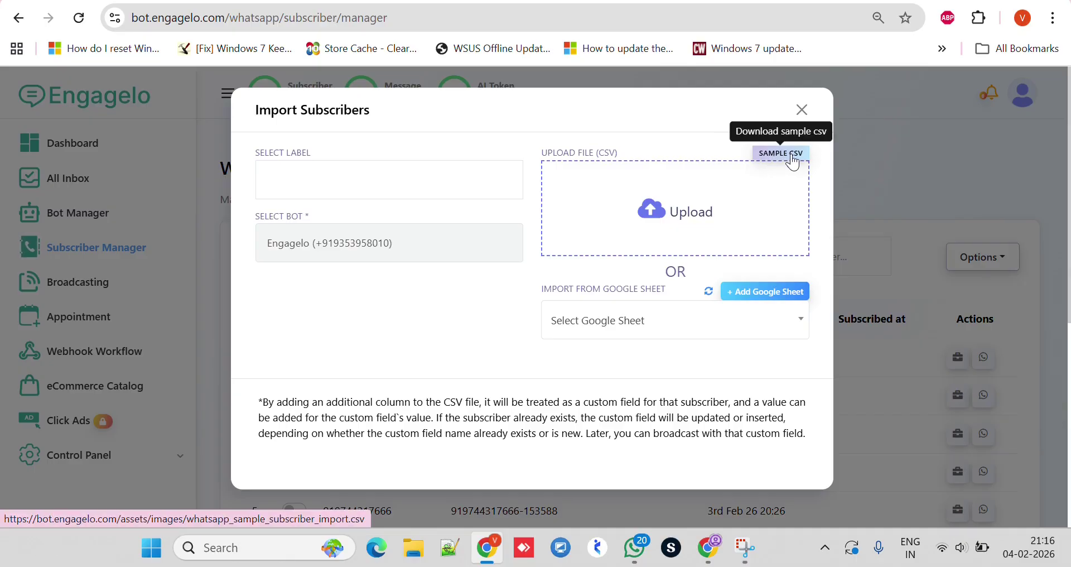
left_click(791, 162)
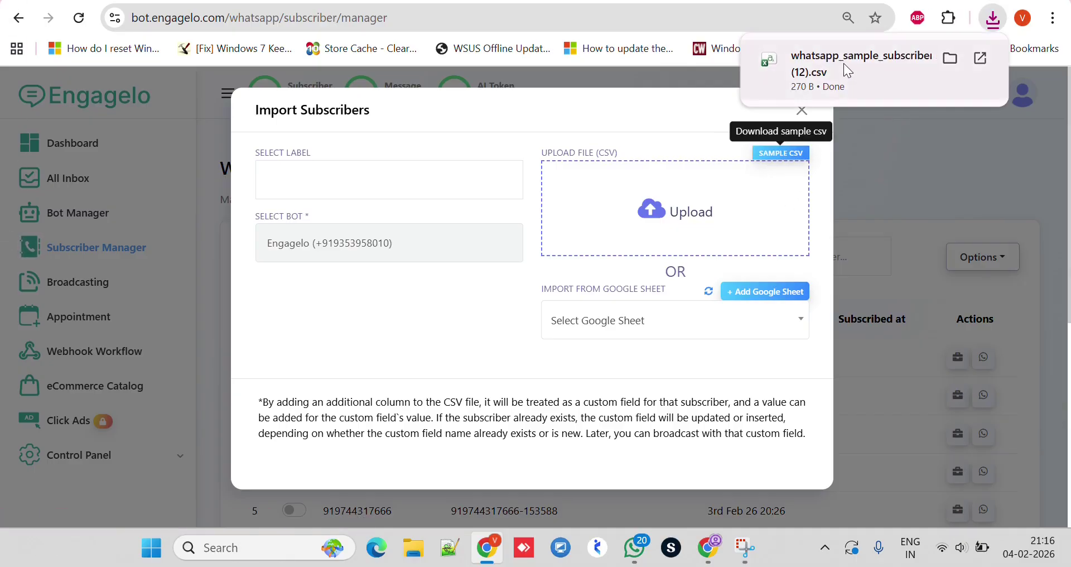
left_click(843, 62)
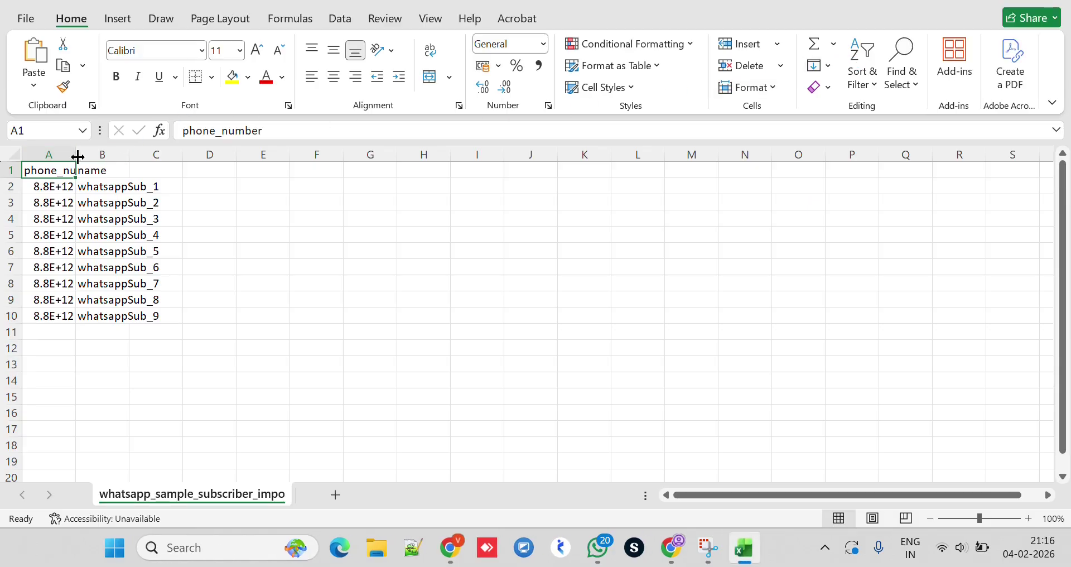
- Widen columns A and B and clear the sample entries from A2:B10, keeping the header row
left_click_drag(76, 155, 235, 157)
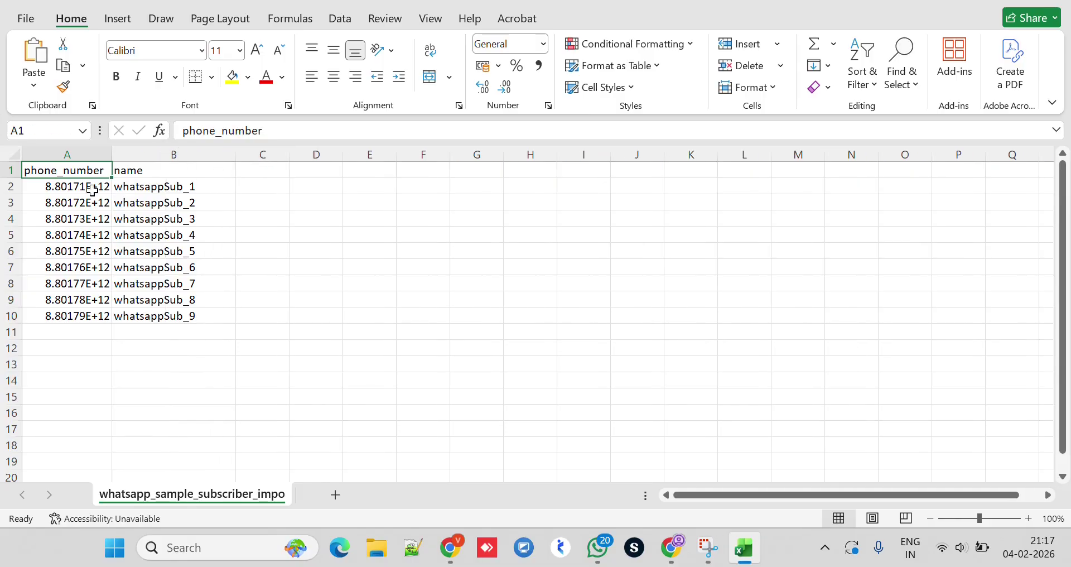
left_click_drag(39, 191, 163, 316)
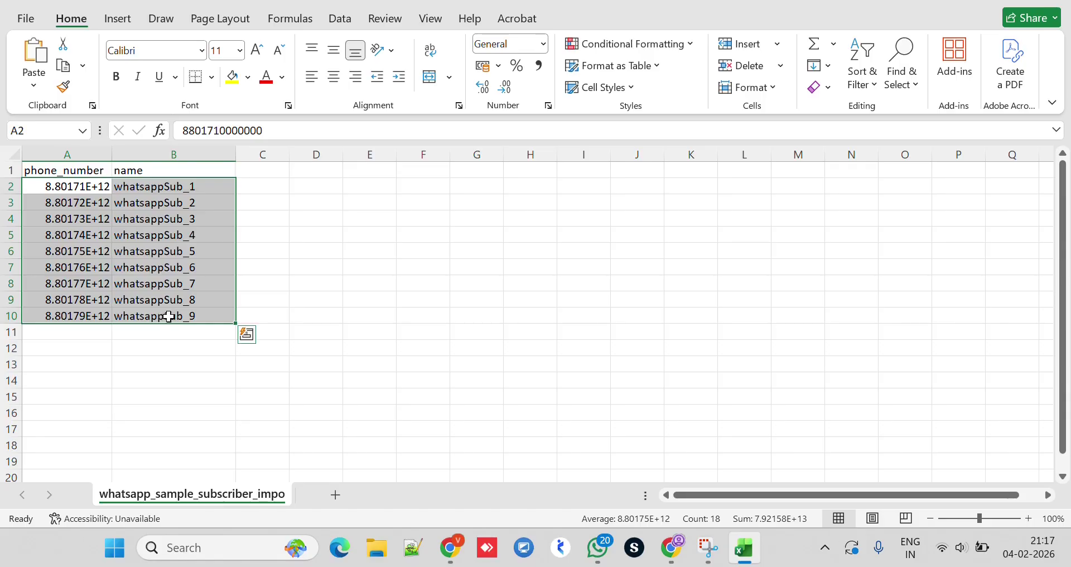
key("Delete")
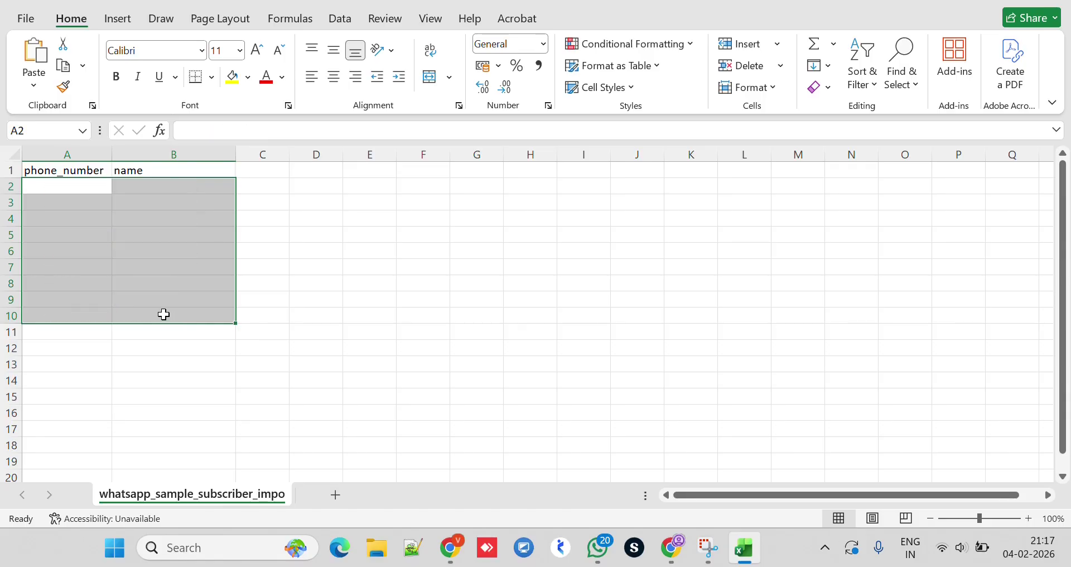
left_click(52, 187)
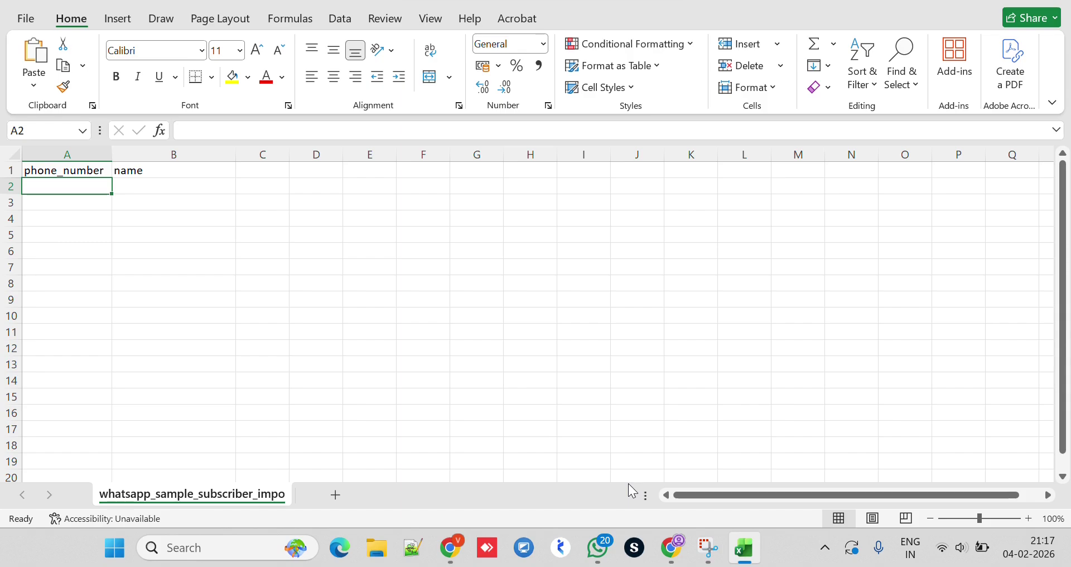
- Open Notepad with the Windows Run command to get at the stored phone number list
key("super+r")
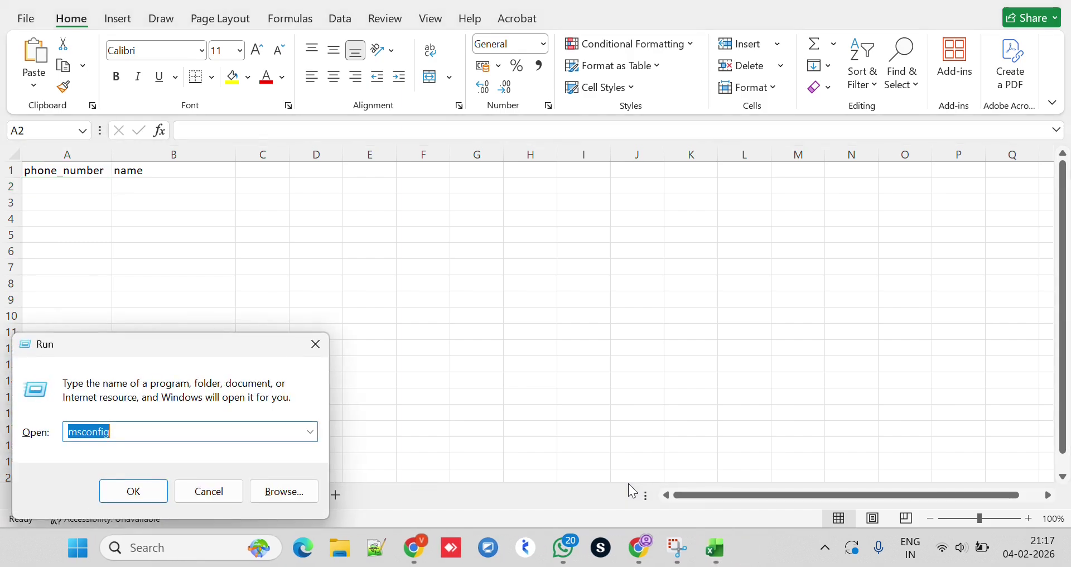
type("no")
key("Down")
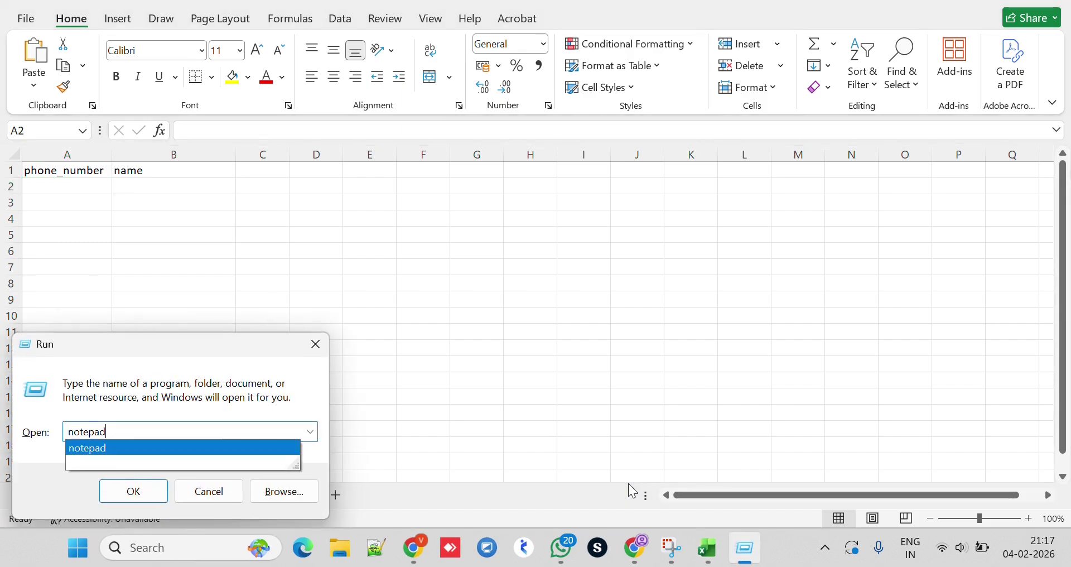
key("Return")
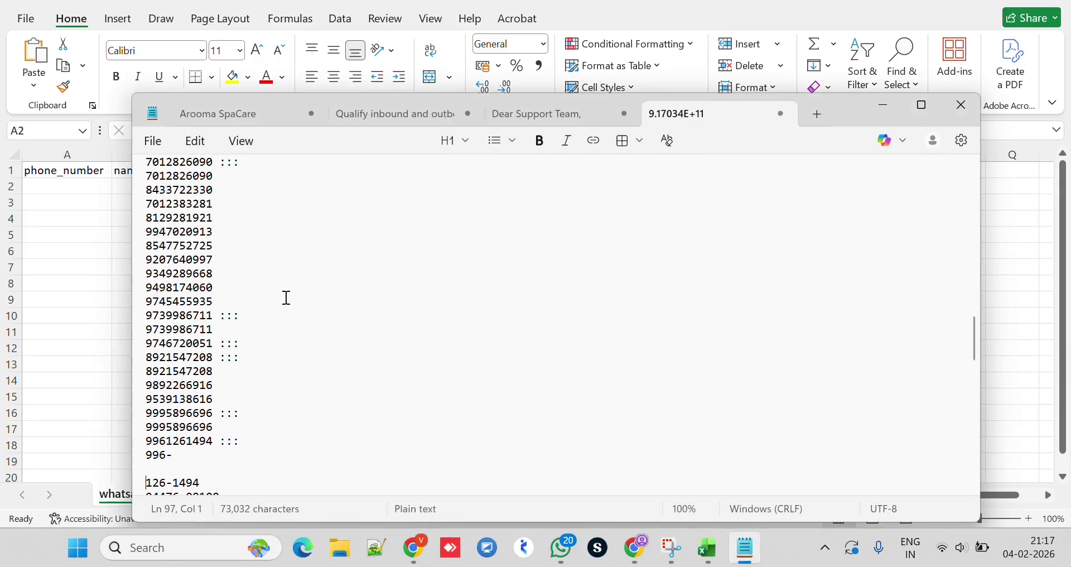
- Find and copy a block of twelve consecutive phone numbers from the Notepad list
left_click_drag(243, 274, 152, 301)
left_click(331, 287)
scroll(330, 286, "up", 16)
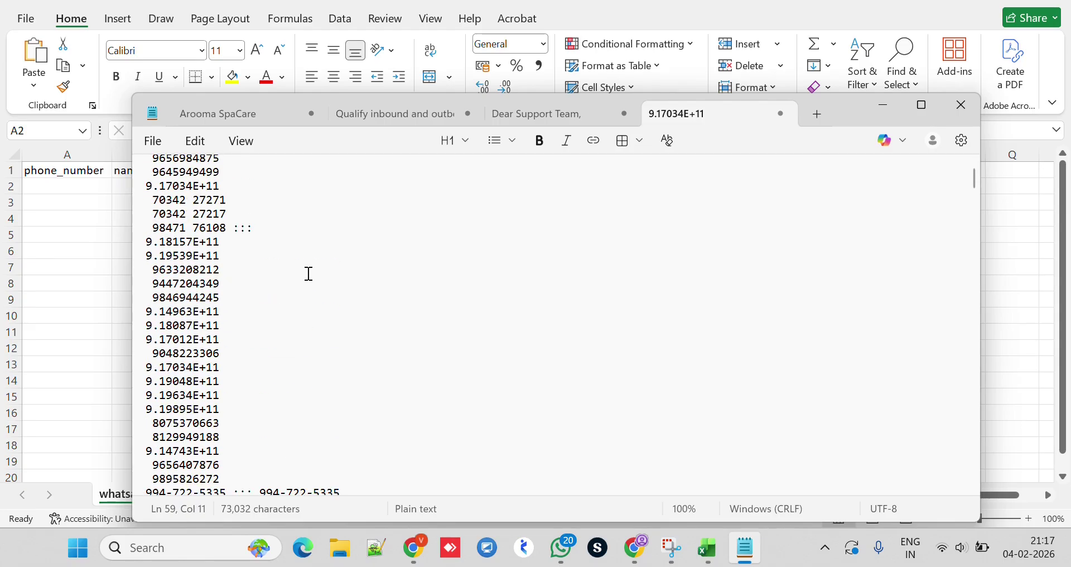
scroll(280, 264, "down", 18)
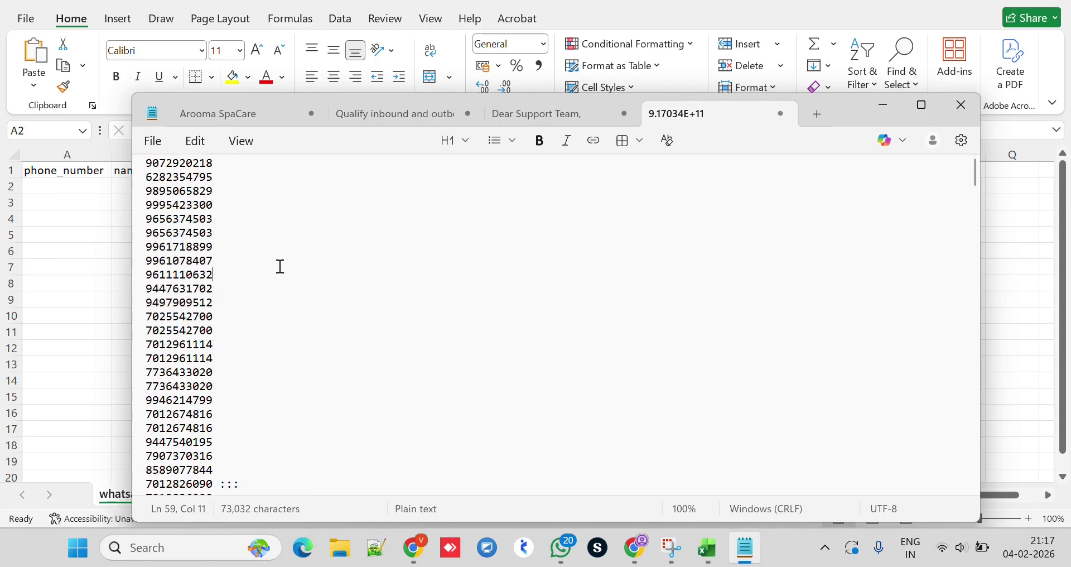
left_click_drag(269, 315, 141, 165)
key("ctrl+c")
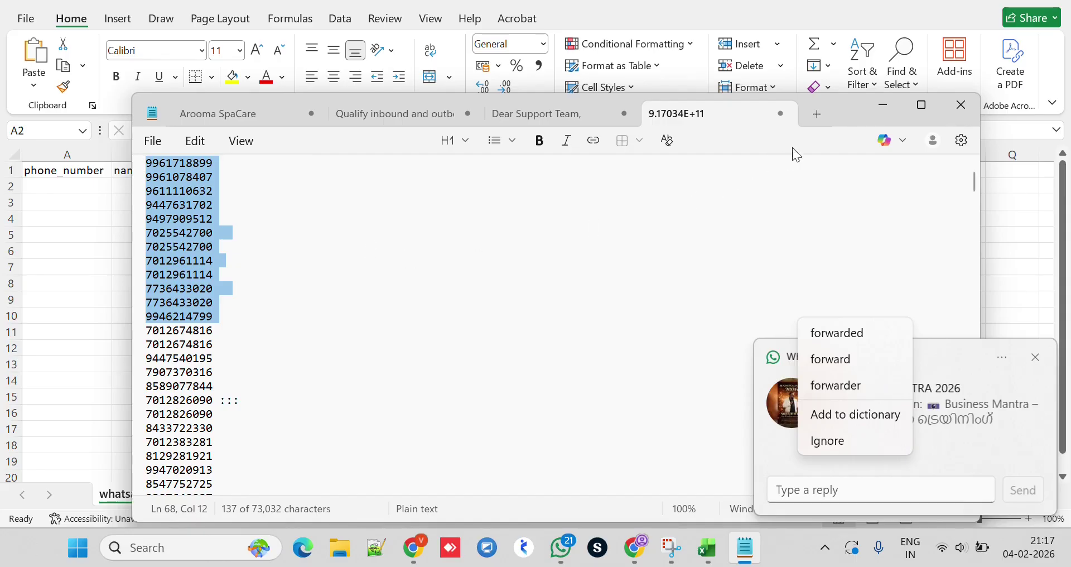
- Return to the Excel sheet and paste the copied phone numbers into the phone_number column starting at A2
left_click(881, 105)
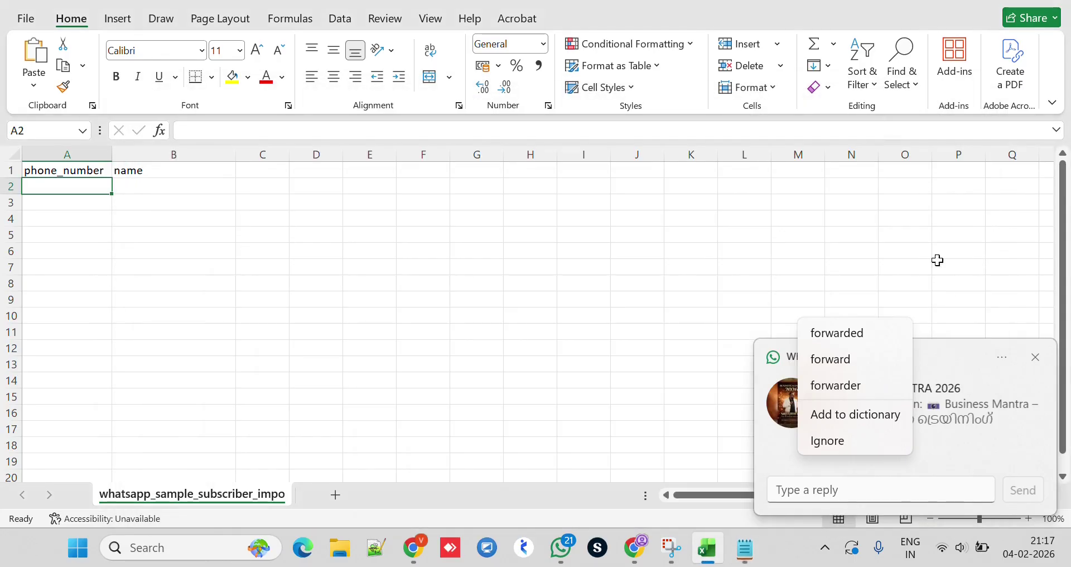
left_click(1032, 362)
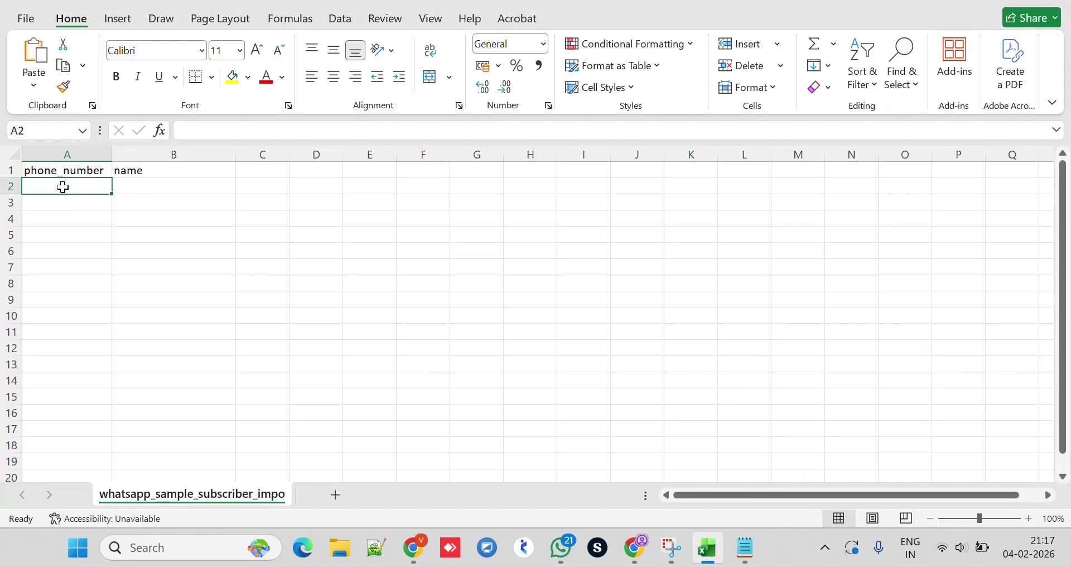
key("ctrl+v")
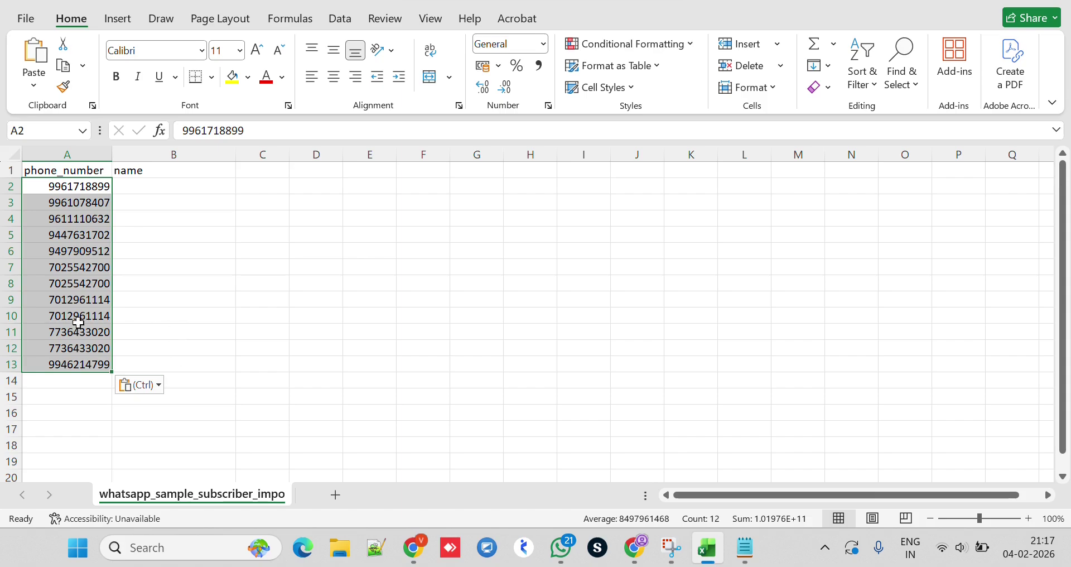
left_click(60, 386)
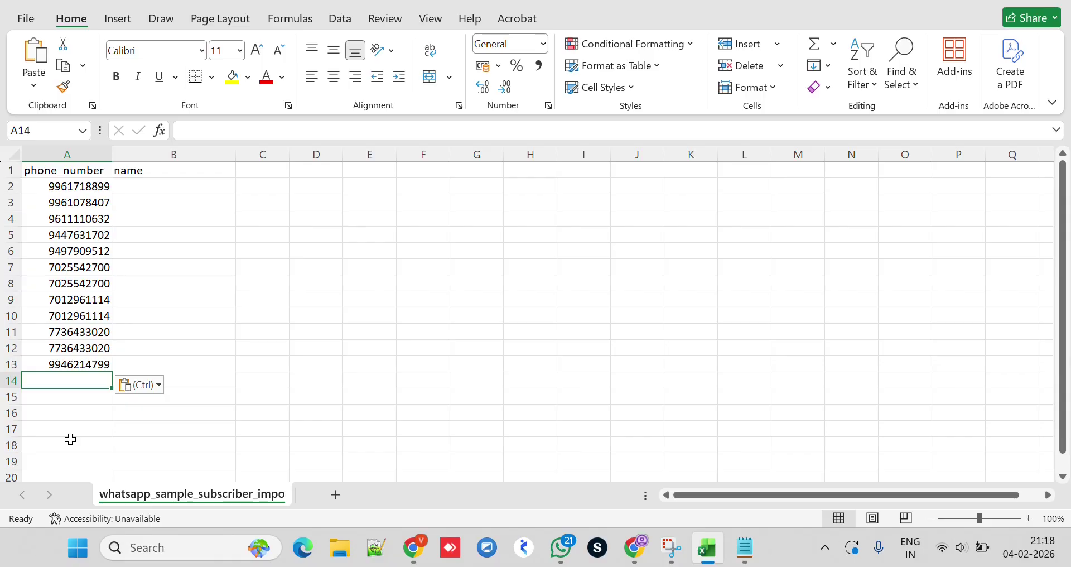
left_click(56, 148)
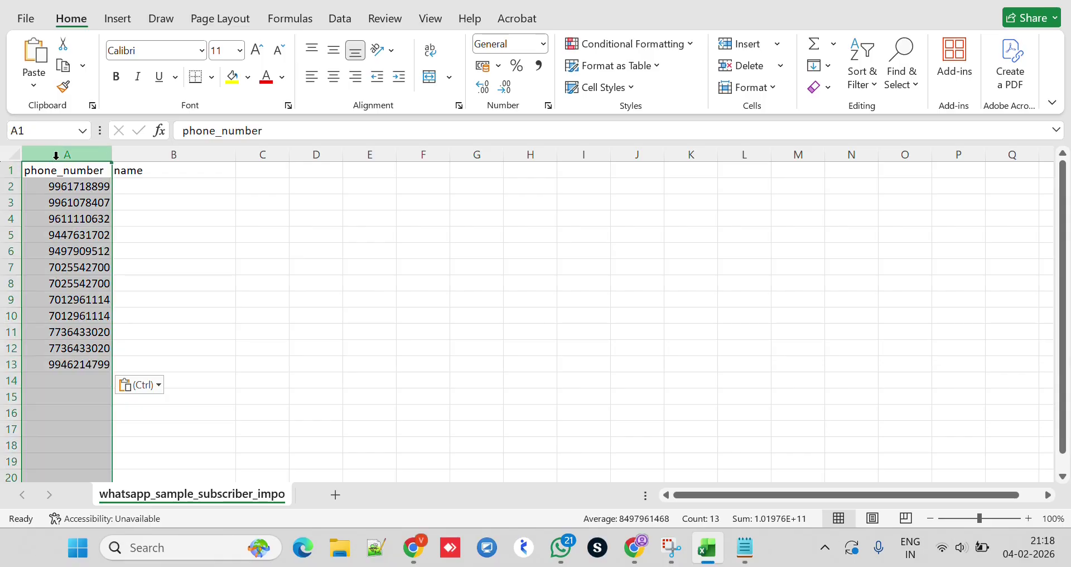
right_click(55, 215)
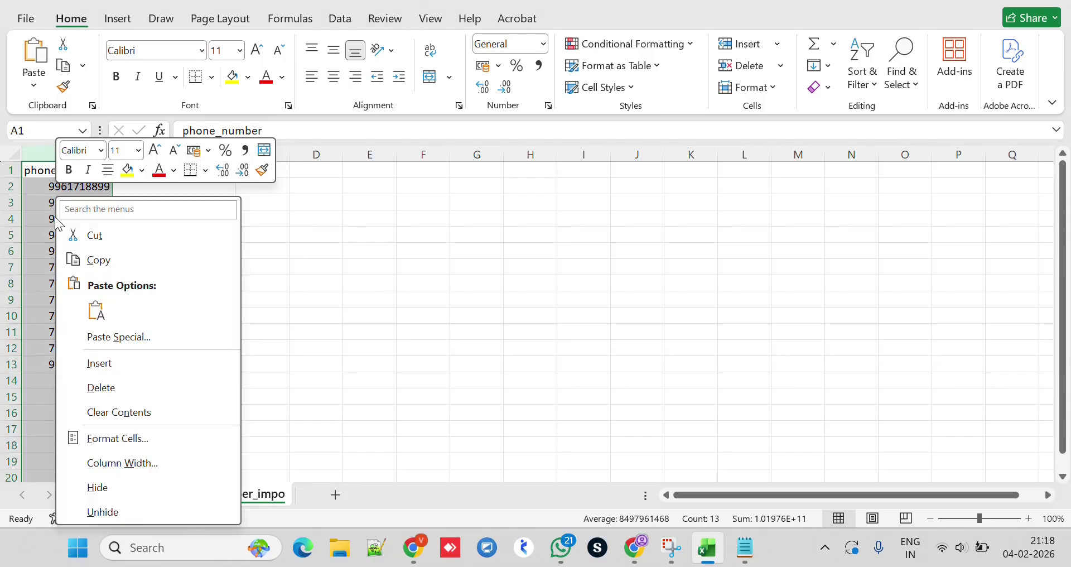
left_click(112, 441)
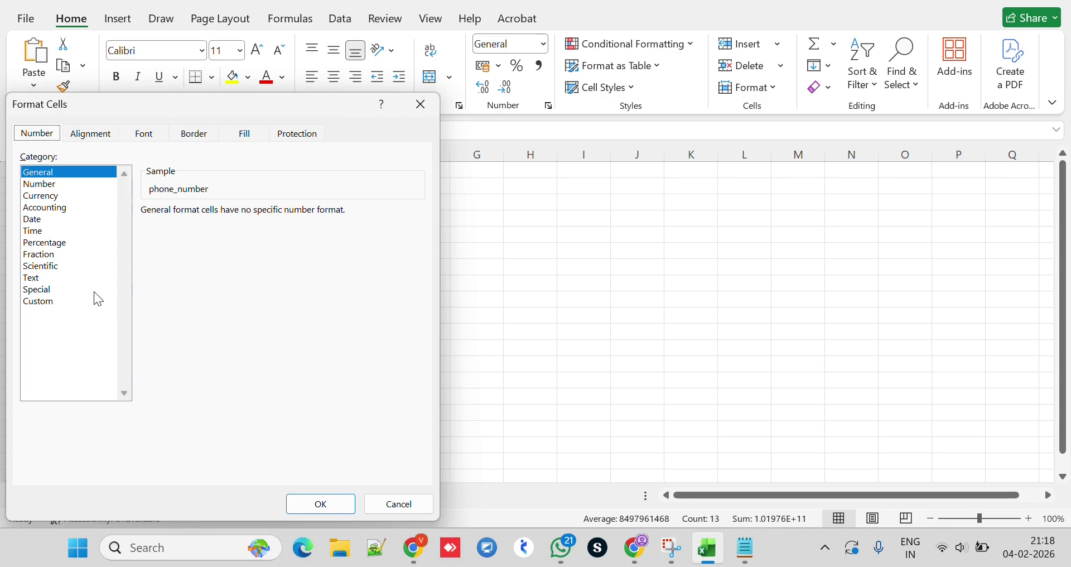
left_click(39, 302)
double_click(203, 225)
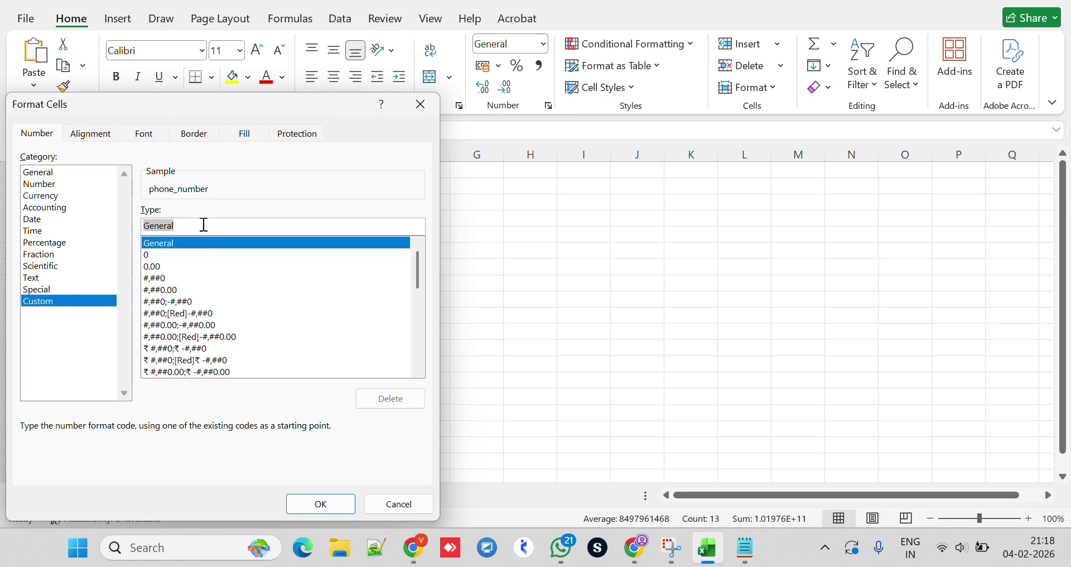
type("91")
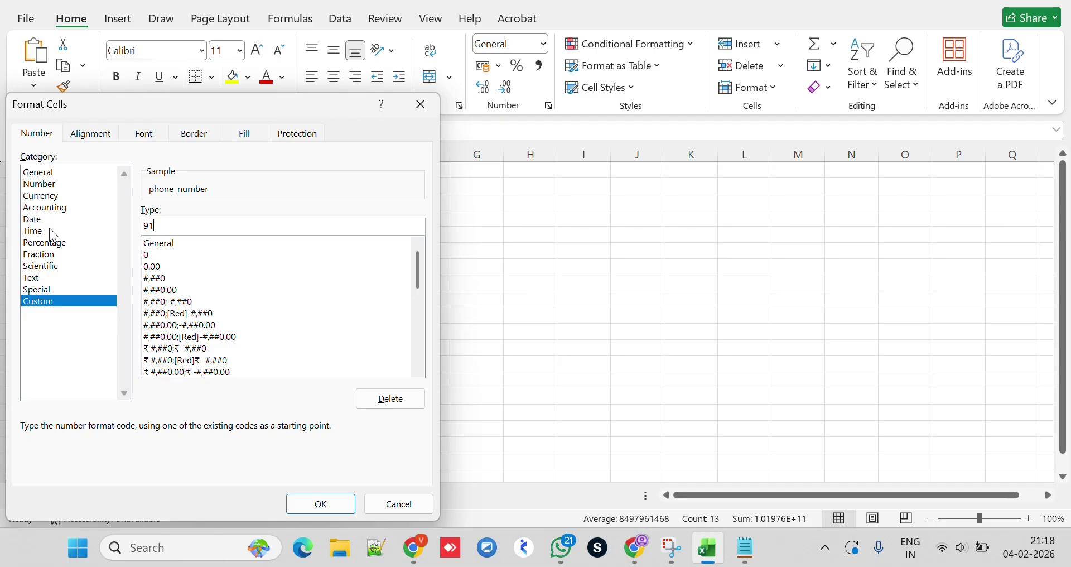
type("0000000000")
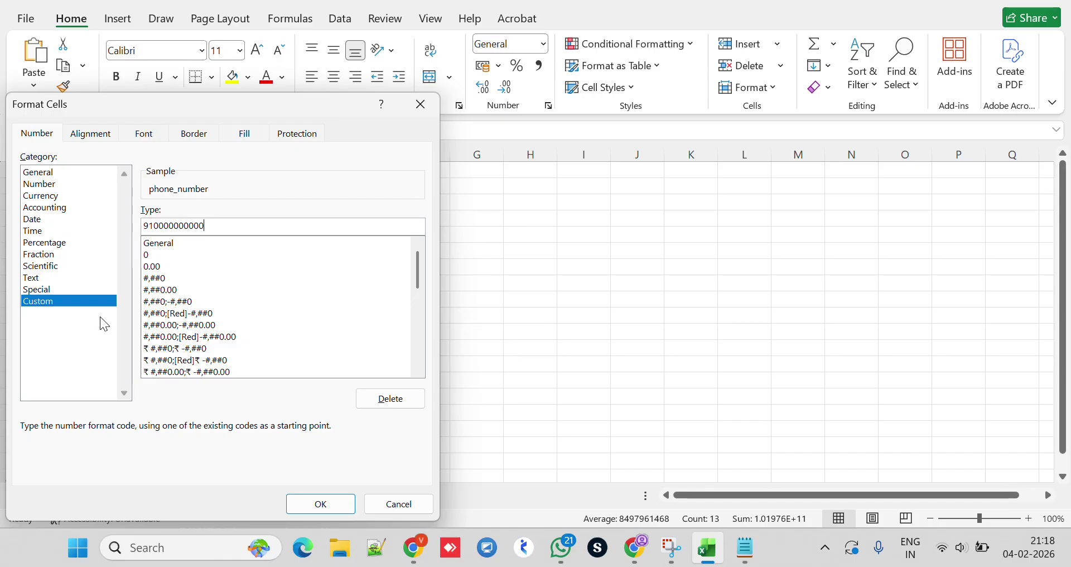
left_click(321, 505)
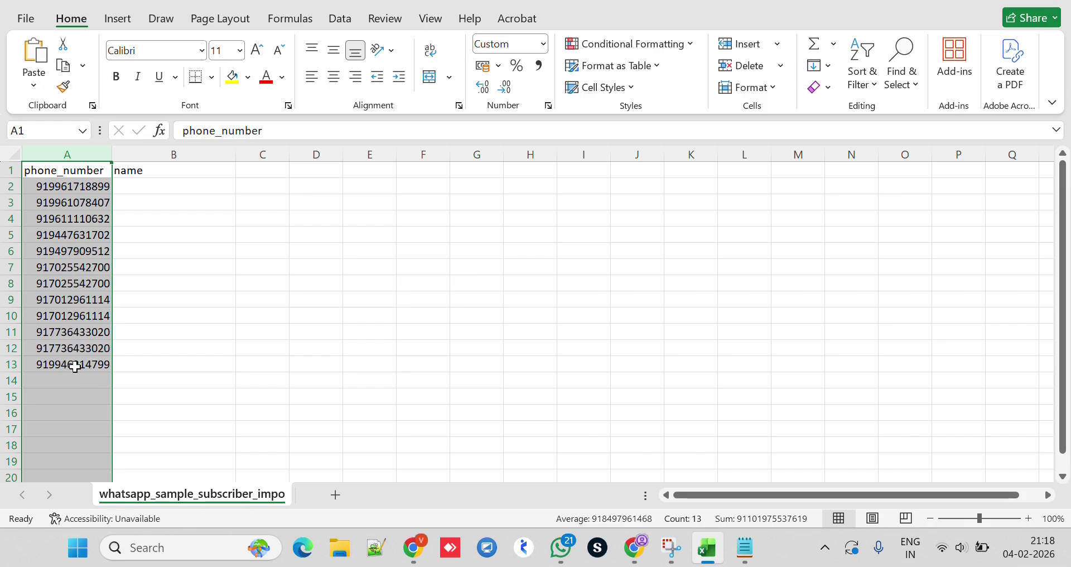
key("ctrl+a")
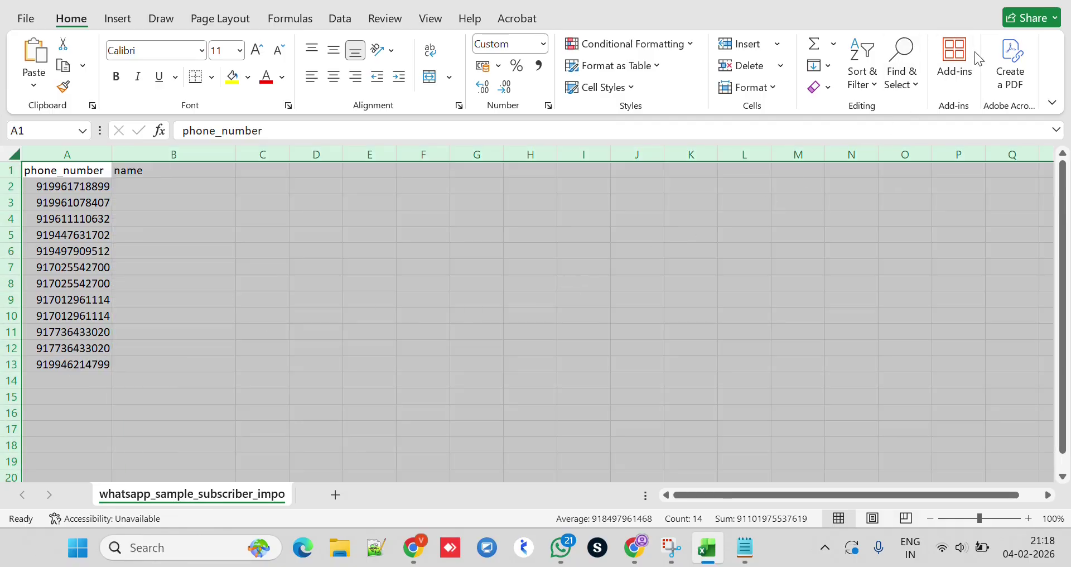
- Switch to Engagelo in Chrome and assign the label "new label today" to the subscriber import
key("alt+Tab")
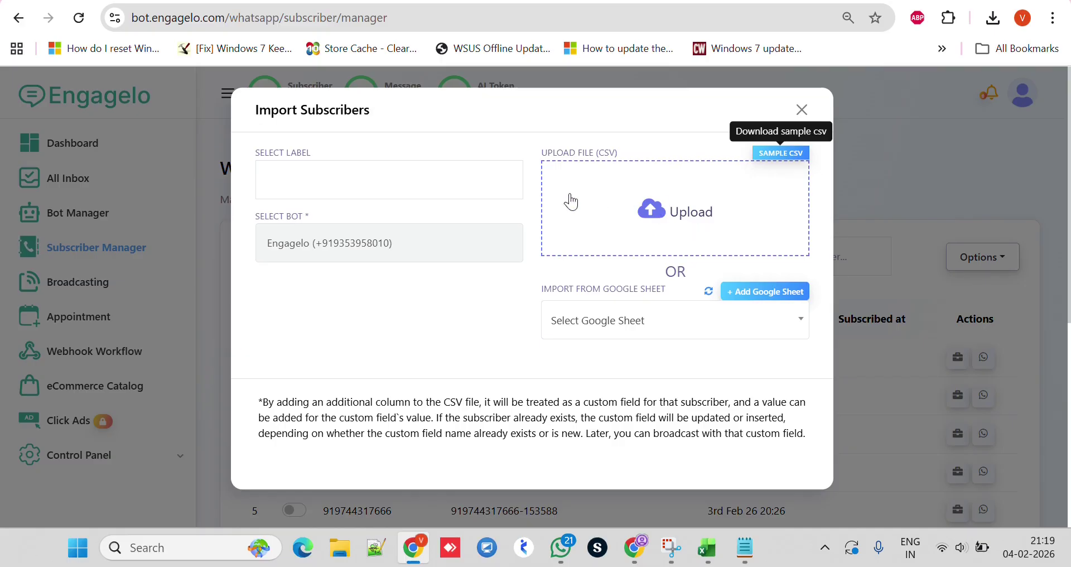
left_click(335, 182)
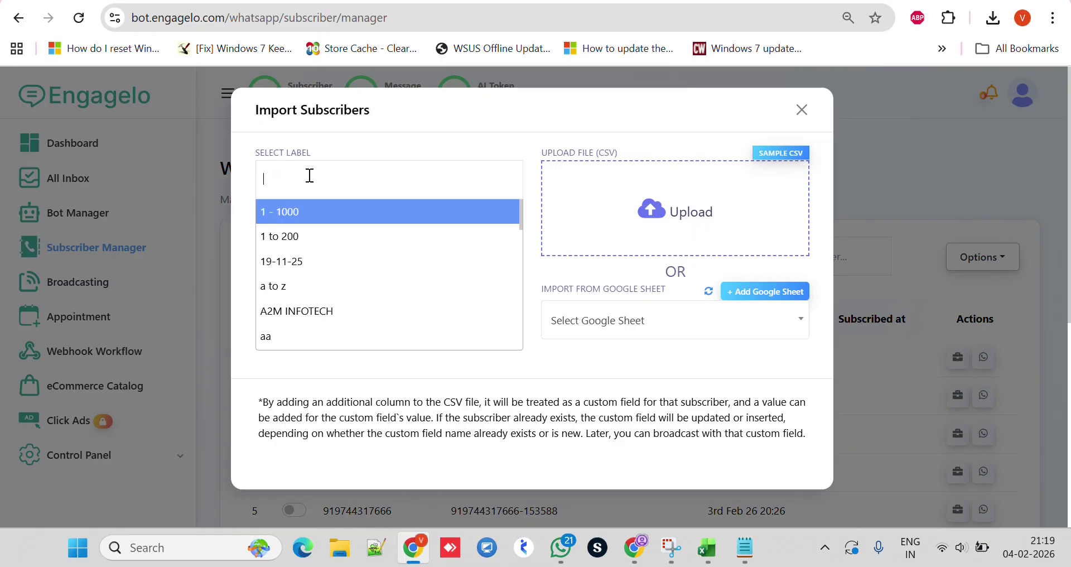
scroll(323, 242, "down", 2)
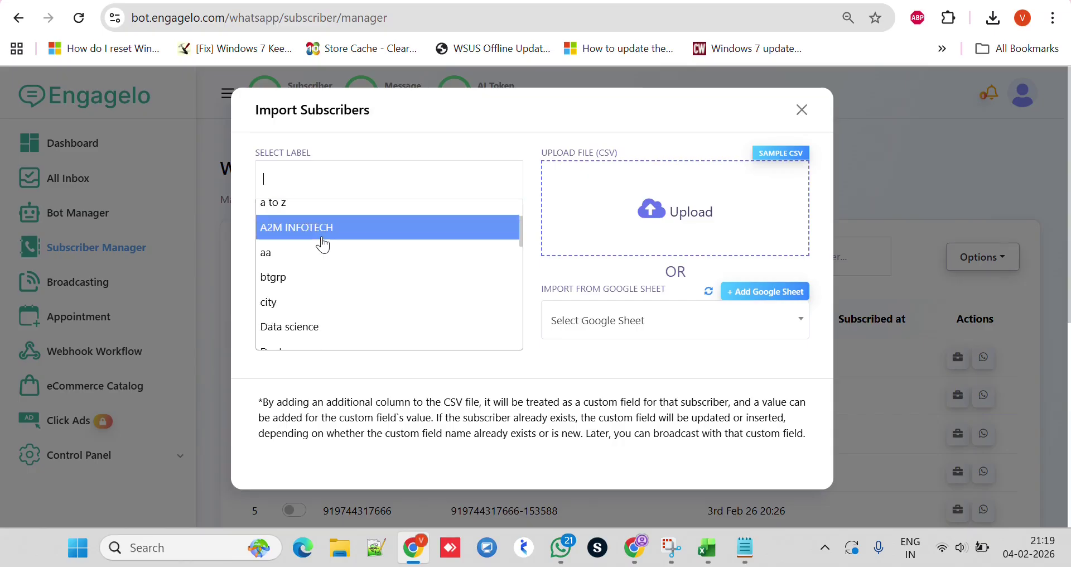
scroll(323, 244, "down", 3)
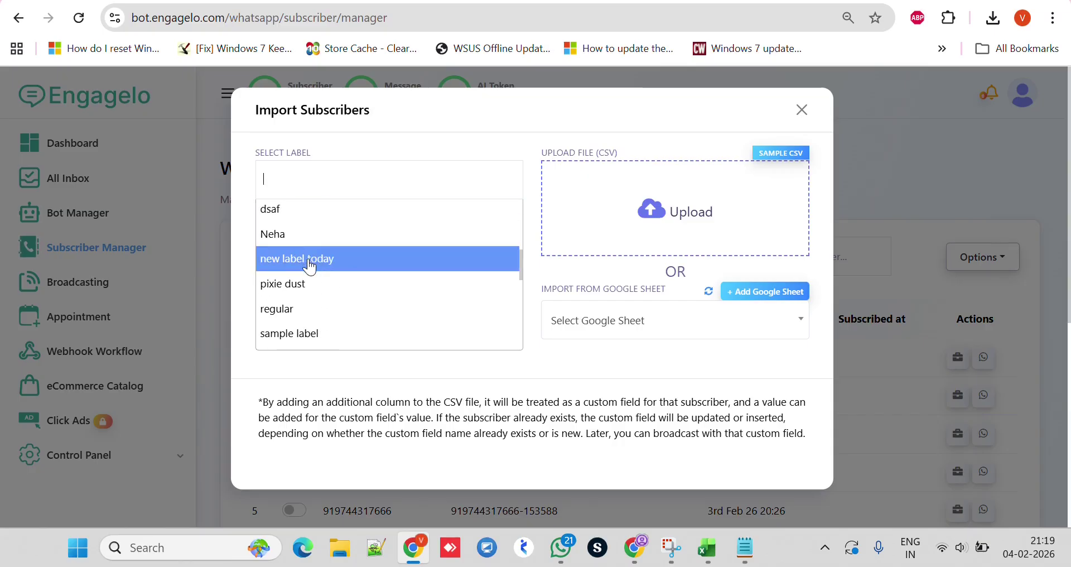
left_click(301, 260)
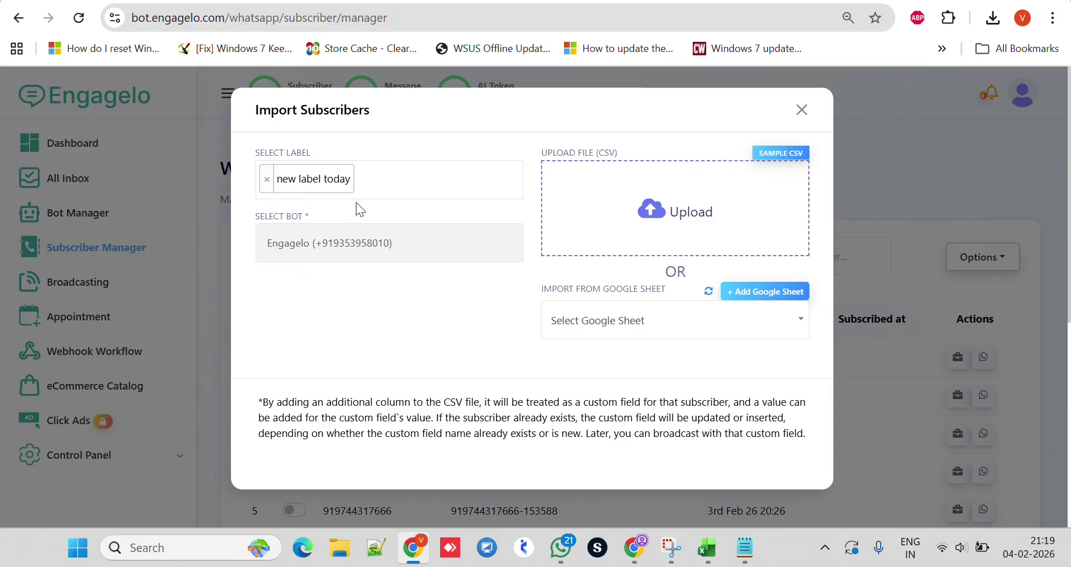
- Upload the CSV file whatsapp_sample_subscriber_import (12) from the Downloads folder for the subscriber import
left_click(691, 217)
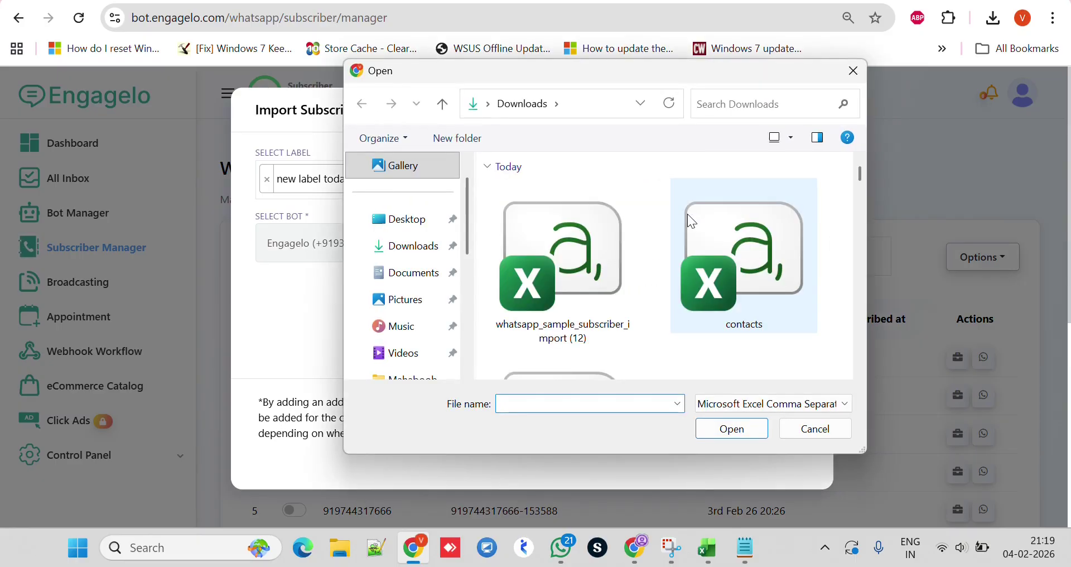
left_click(569, 246)
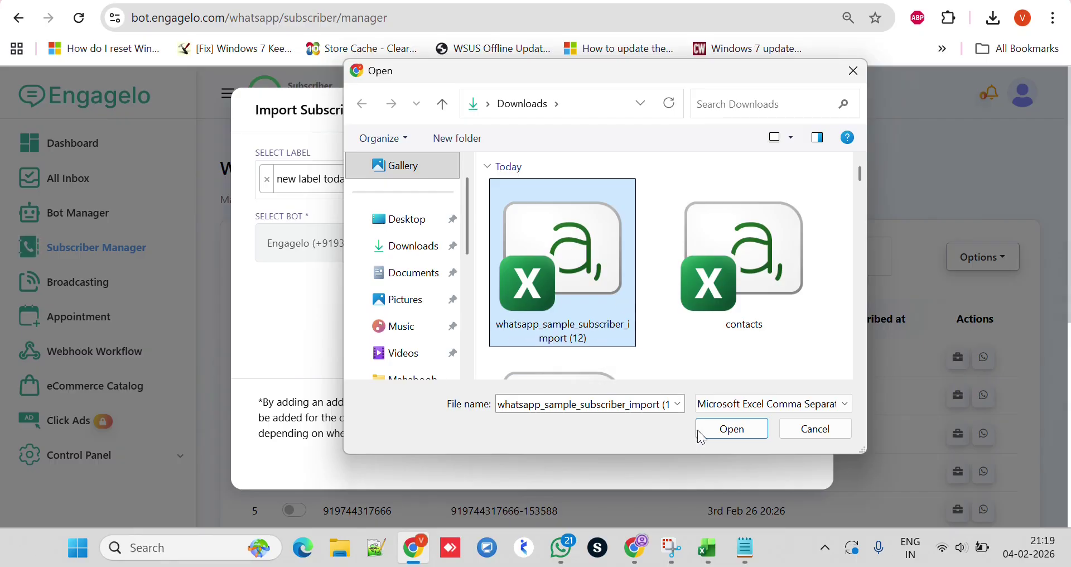
left_click(731, 428)
- Add a data mapping that links the phone_number file header to the Phone Number field
scroll(647, 290, "down", 5)
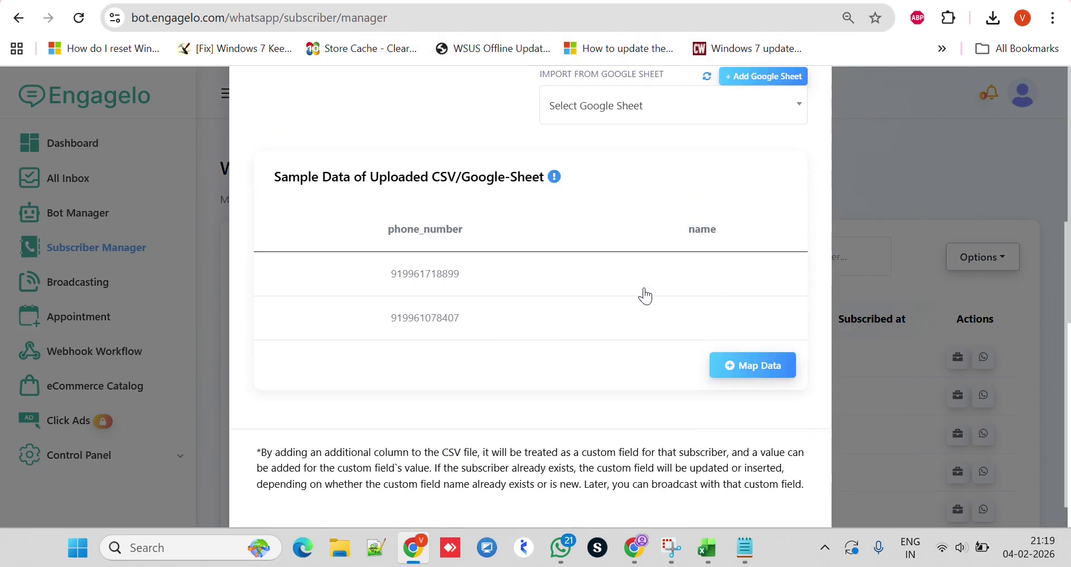
scroll(645, 296, "down", 1)
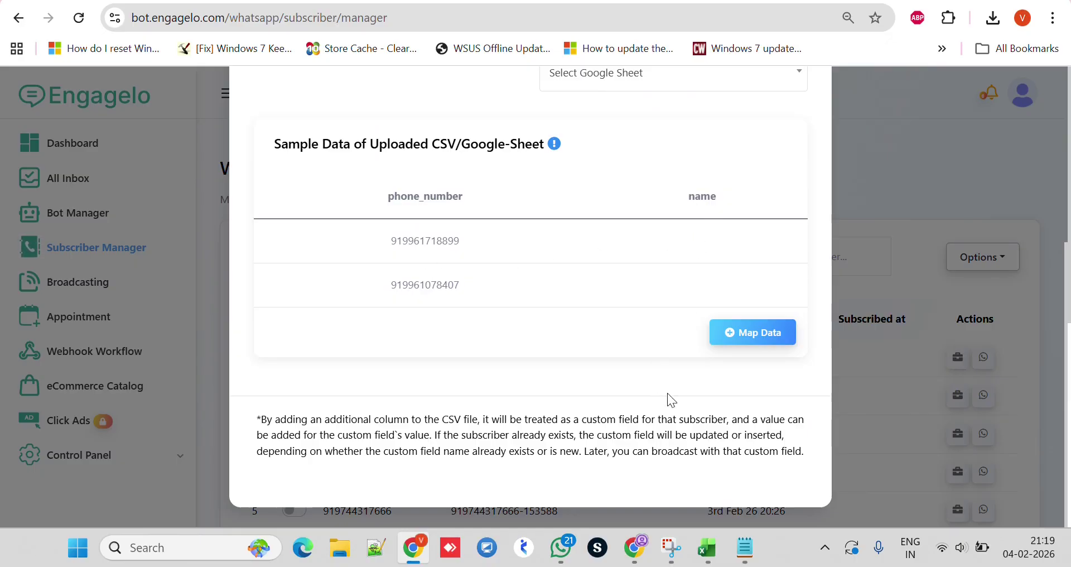
left_click(757, 338)
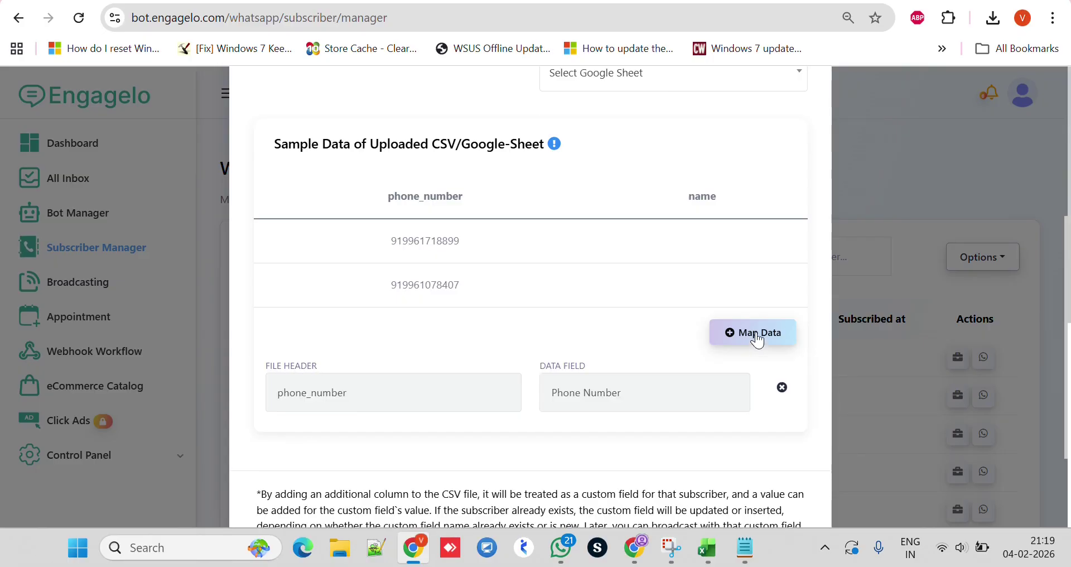
scroll(581, 277, "down", 3)
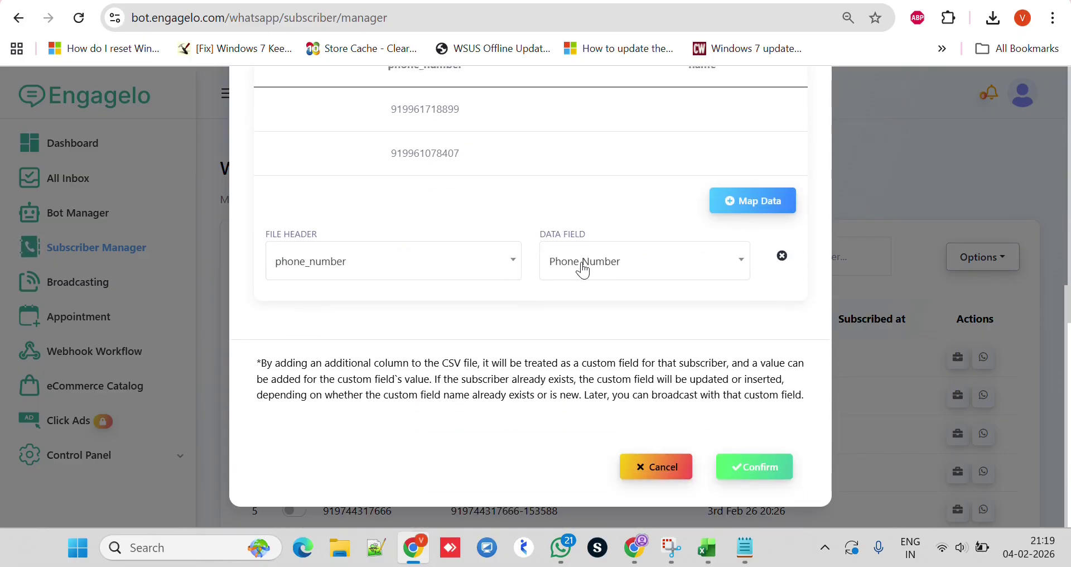
scroll(519, 327, "up", 3)
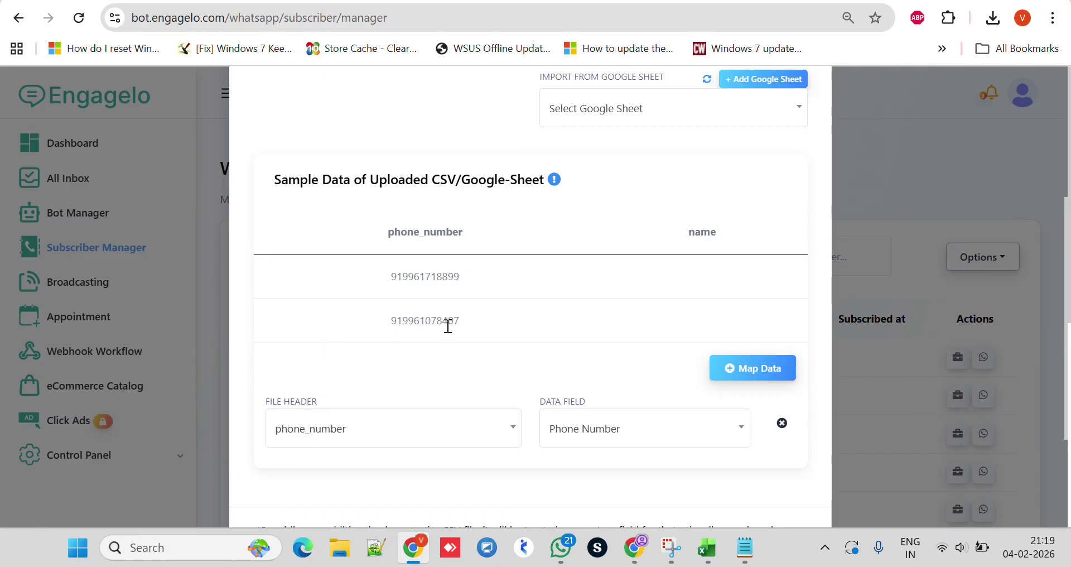
scroll(581, 322, "down", 2)
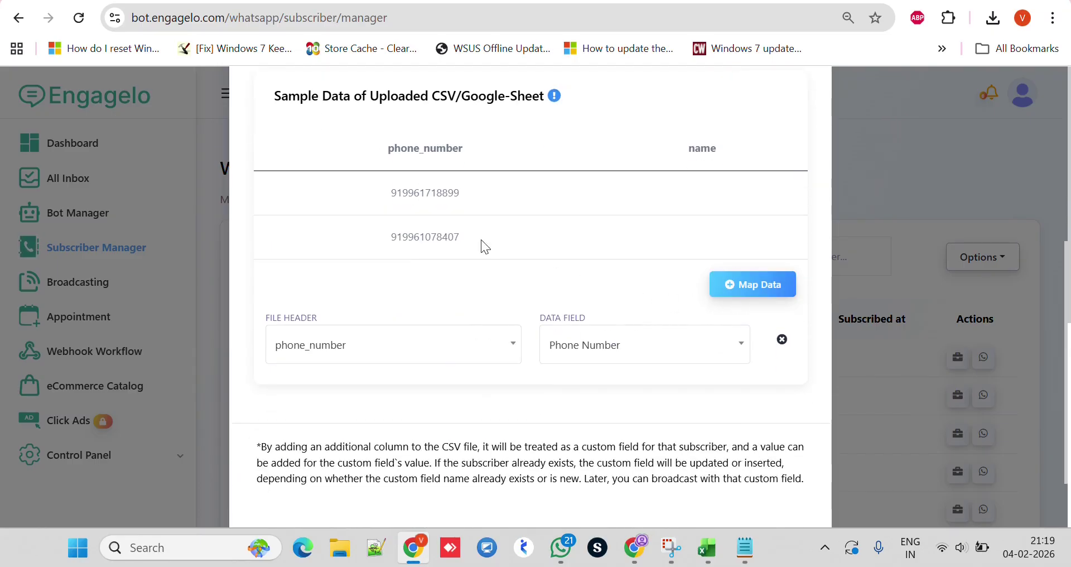
- Try a second data mapping from the name file header to Subscriber Name, and remove that mapping row
left_click(747, 286)
scroll(590, 235, "down", 2)
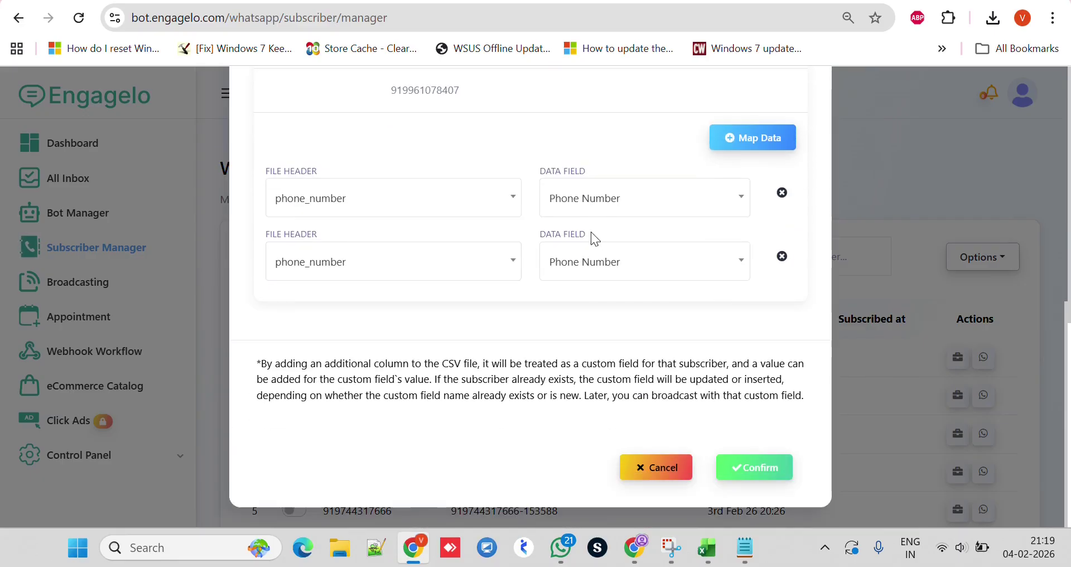
left_click(364, 270)
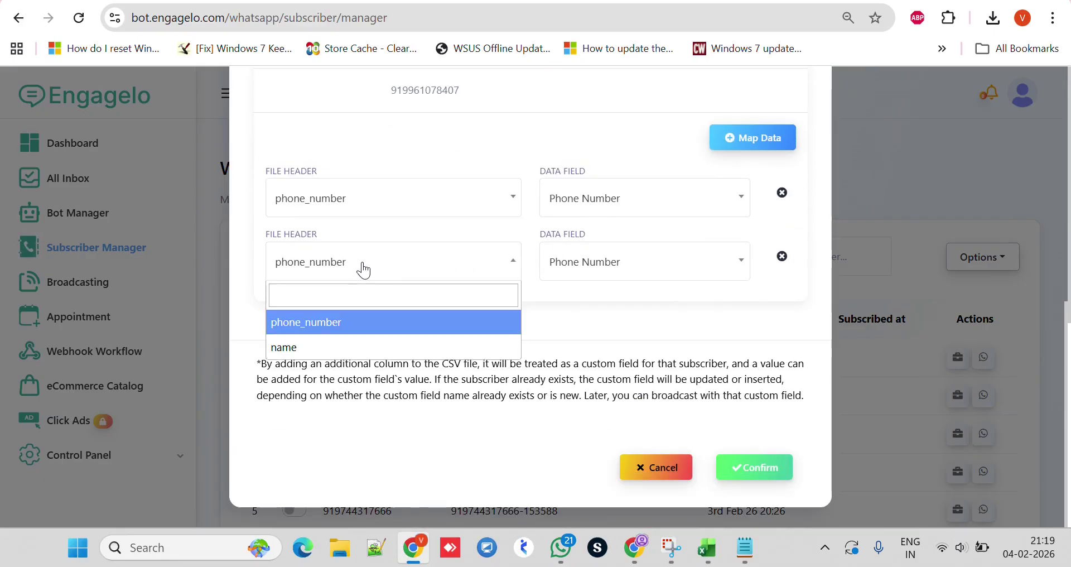
left_click(332, 350)
left_click(647, 273)
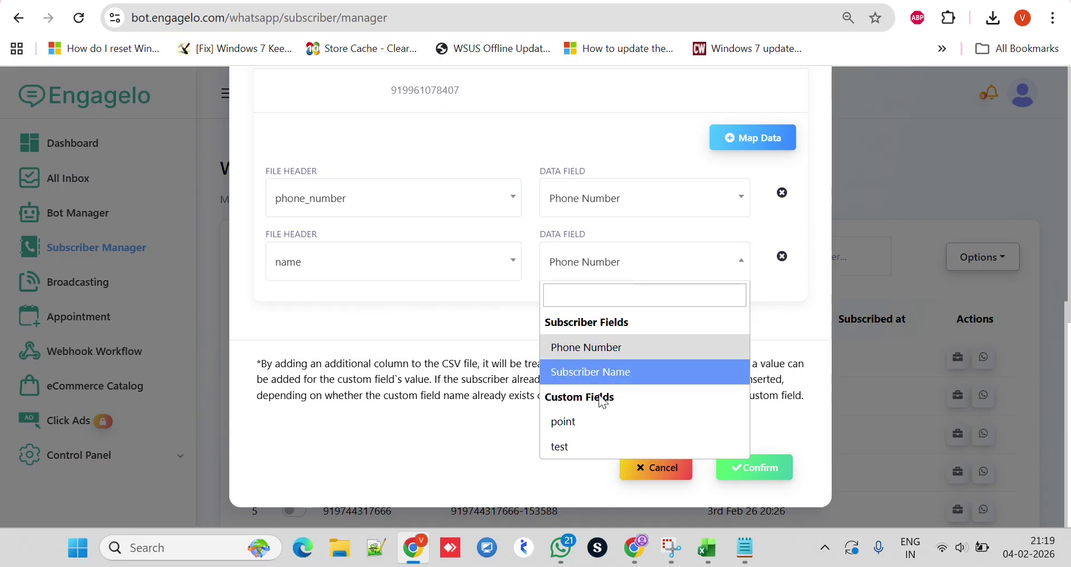
left_click(598, 372)
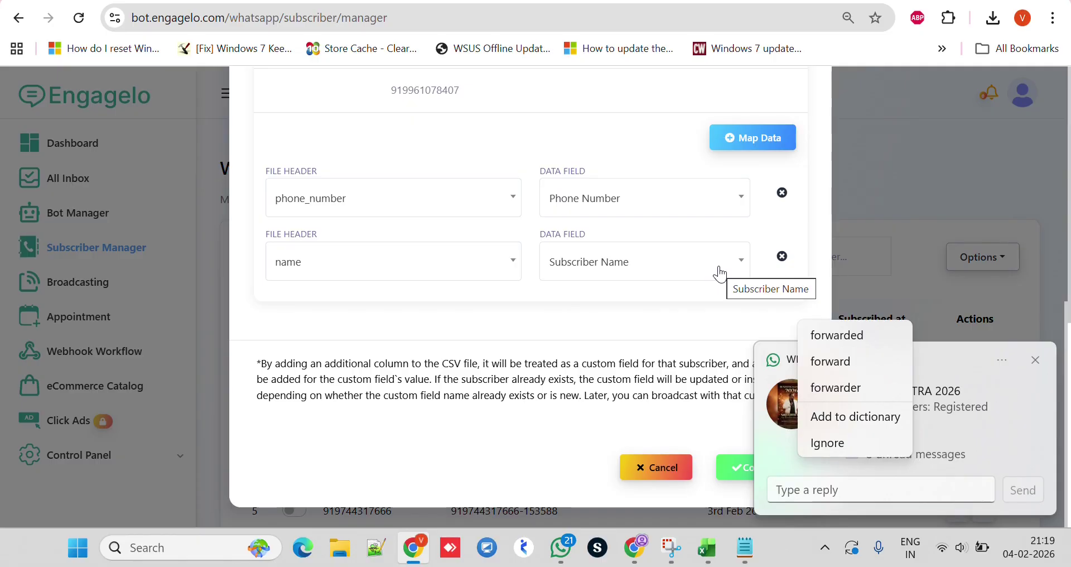
left_click(1035, 362)
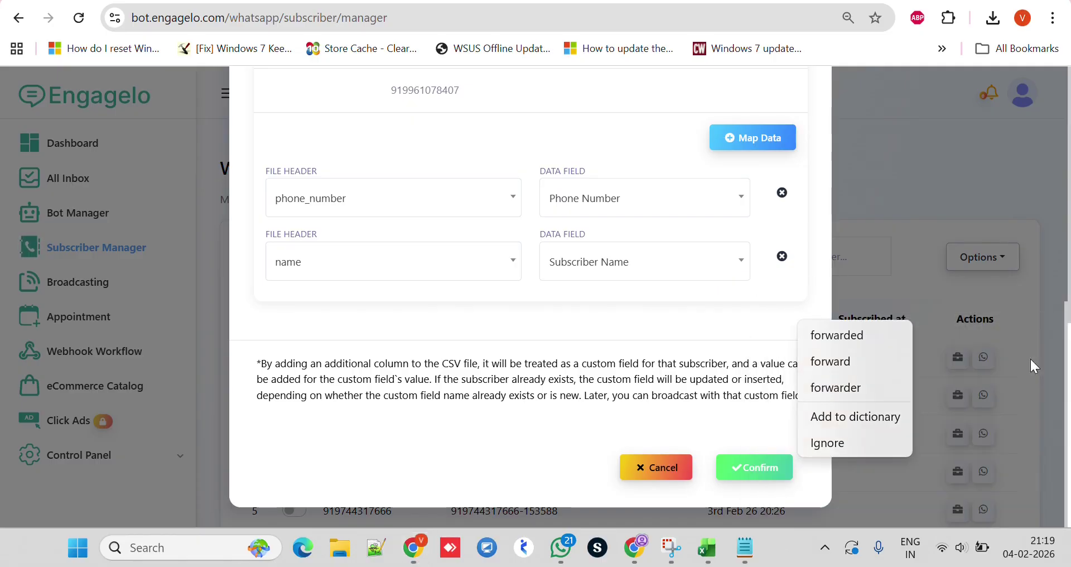
left_click(782, 257)
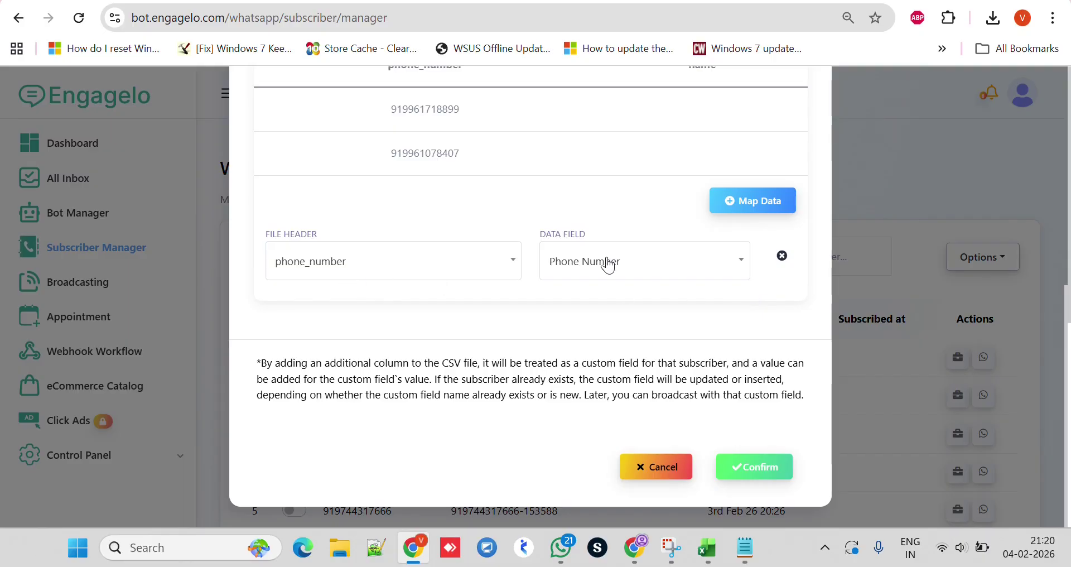
- Confirm the subscriber import, acknowledge the message and reopen the Subscriber Manager
left_click(749, 472)
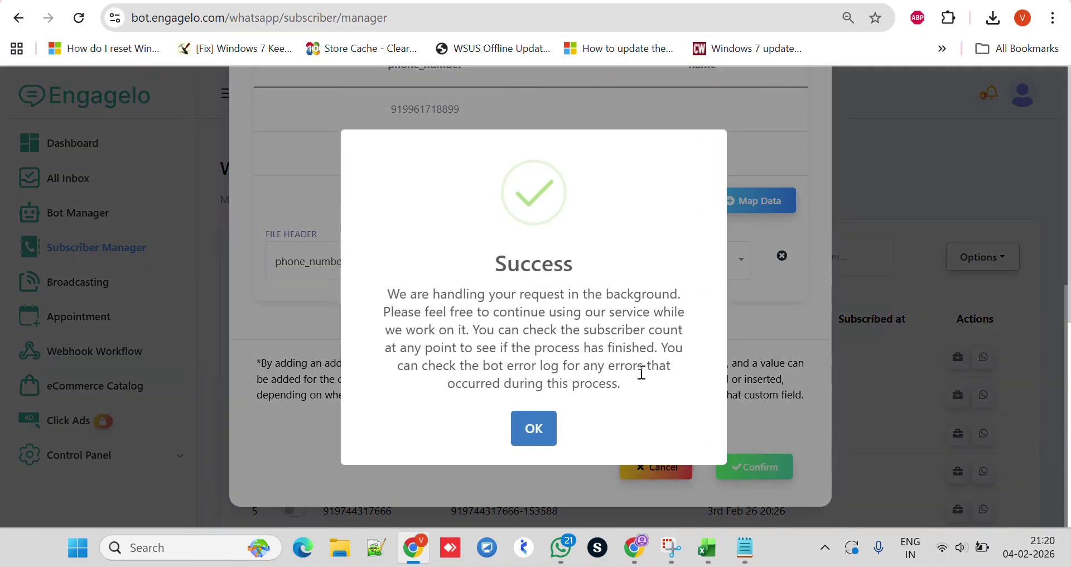
left_click(536, 433)
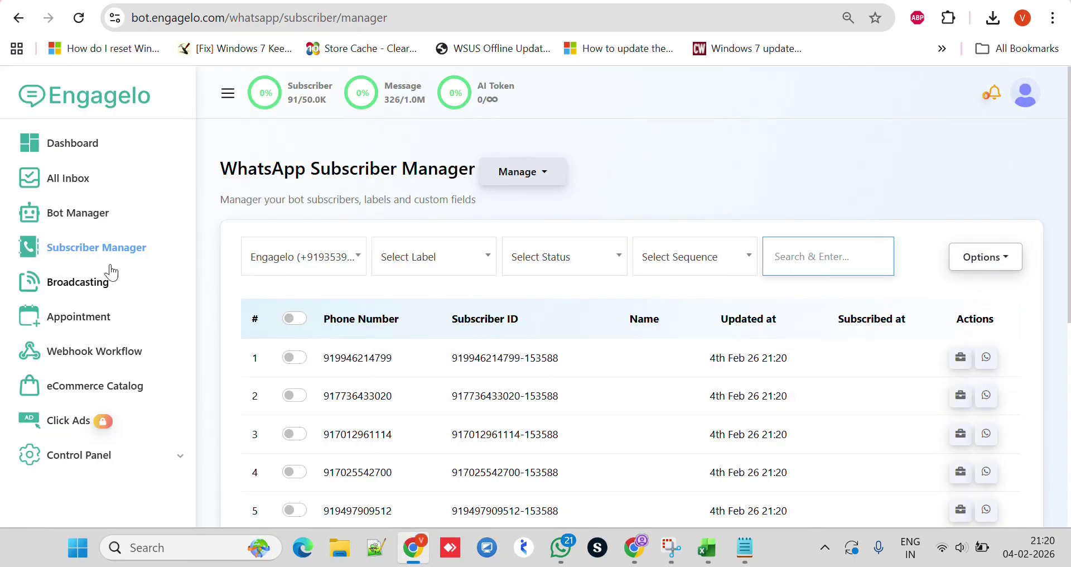
left_click(108, 247)
- Filter the WhatsApp subscriber list by the label "new label today" and review the imported phone numbers
scroll(366, 289, "down", 1)
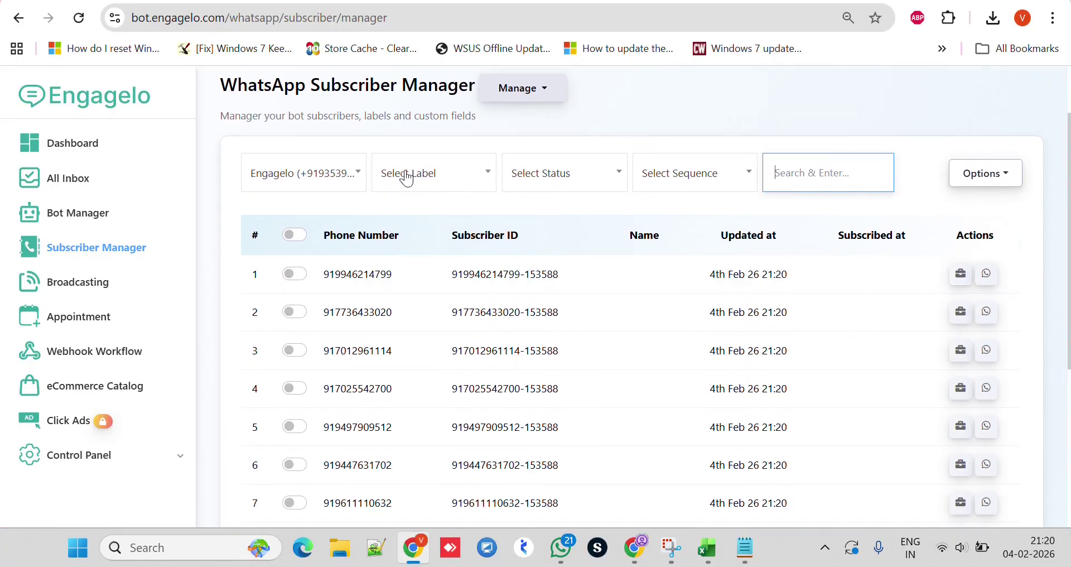
left_click(436, 183)
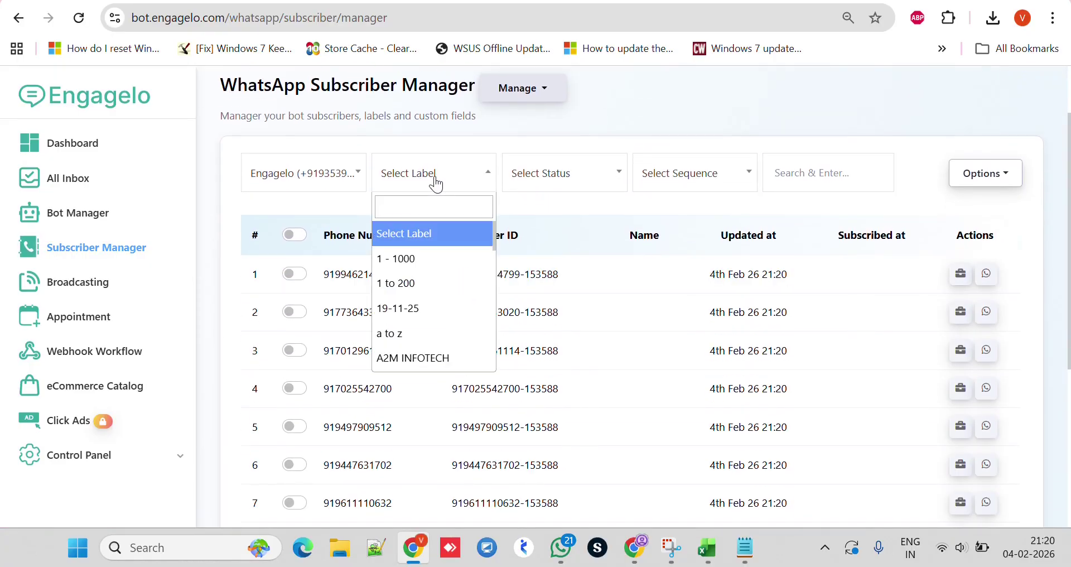
scroll(437, 291, "down", 2)
scroll(437, 293, "down", 5)
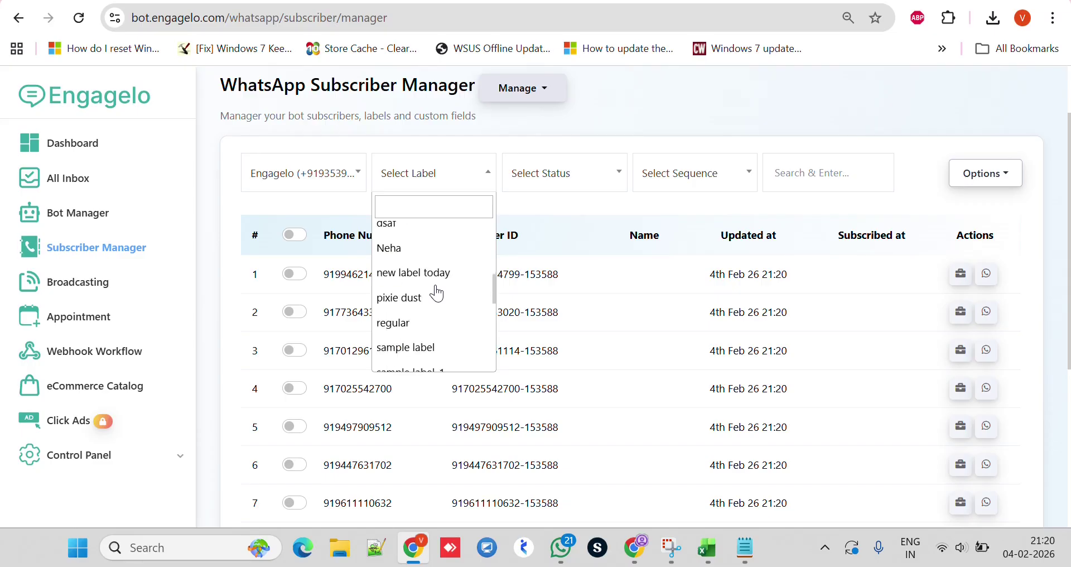
scroll(437, 296, "up", 2)
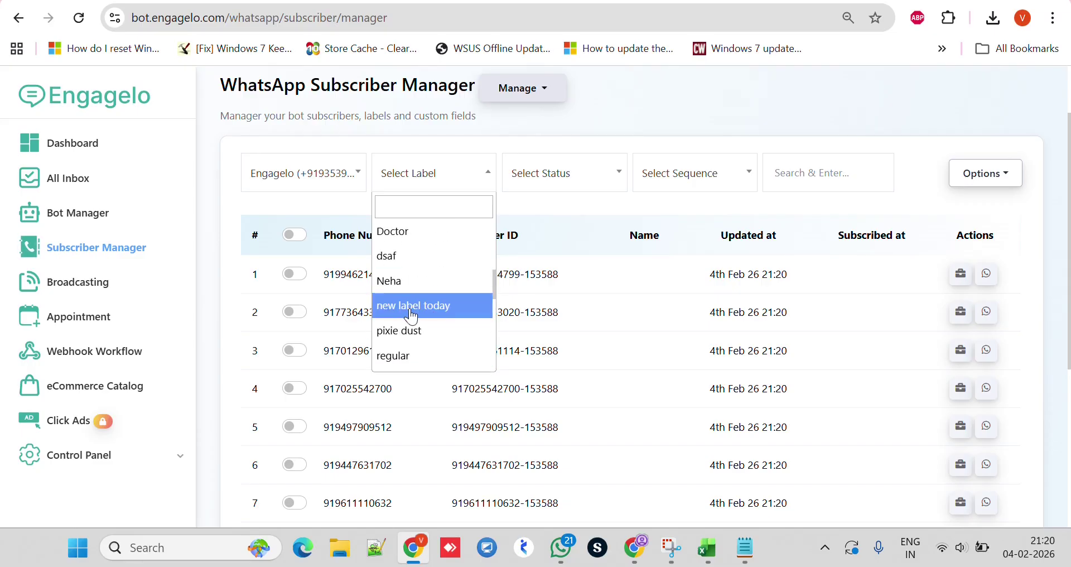
left_click(412, 306)
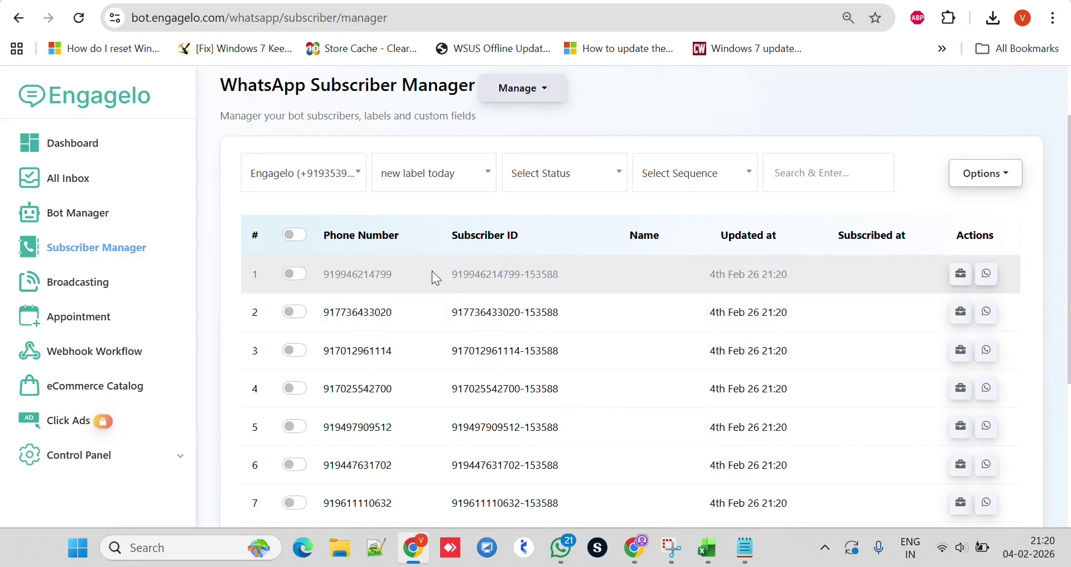
scroll(434, 274, "down", 3)
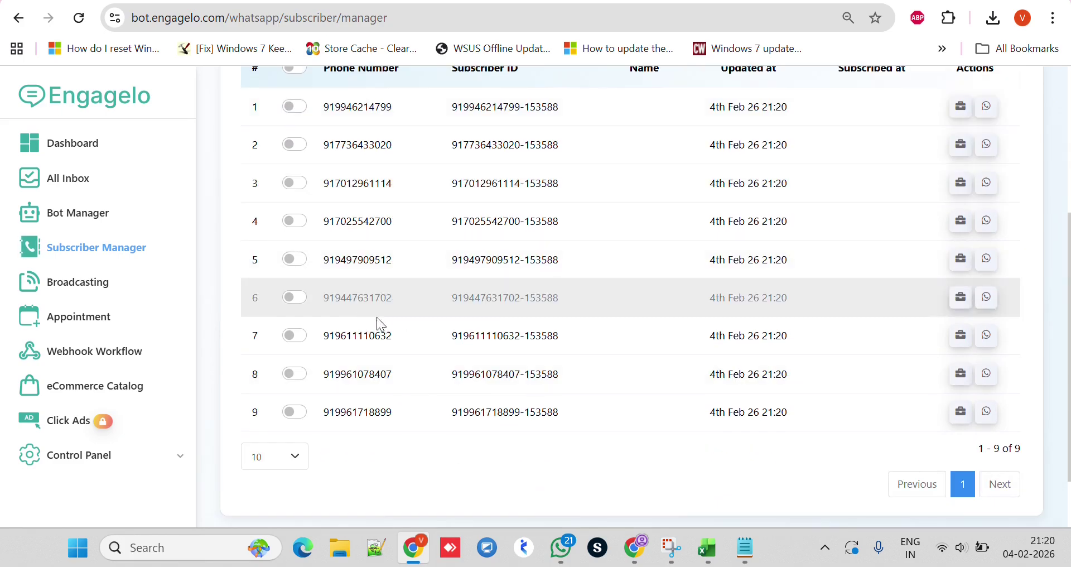
scroll(598, 412, "up", 2)
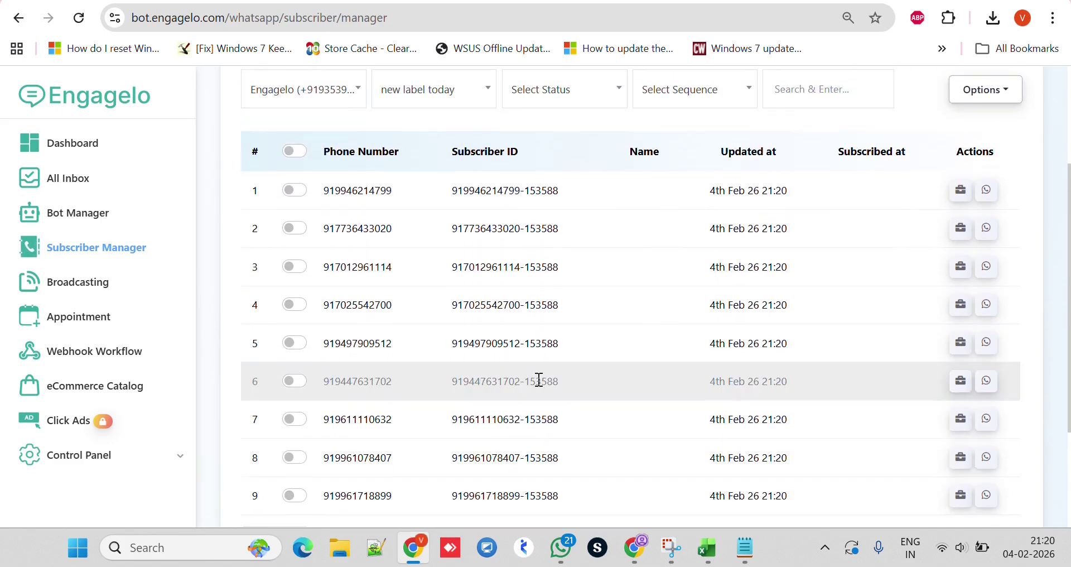
scroll(406, 394, "down", 3)
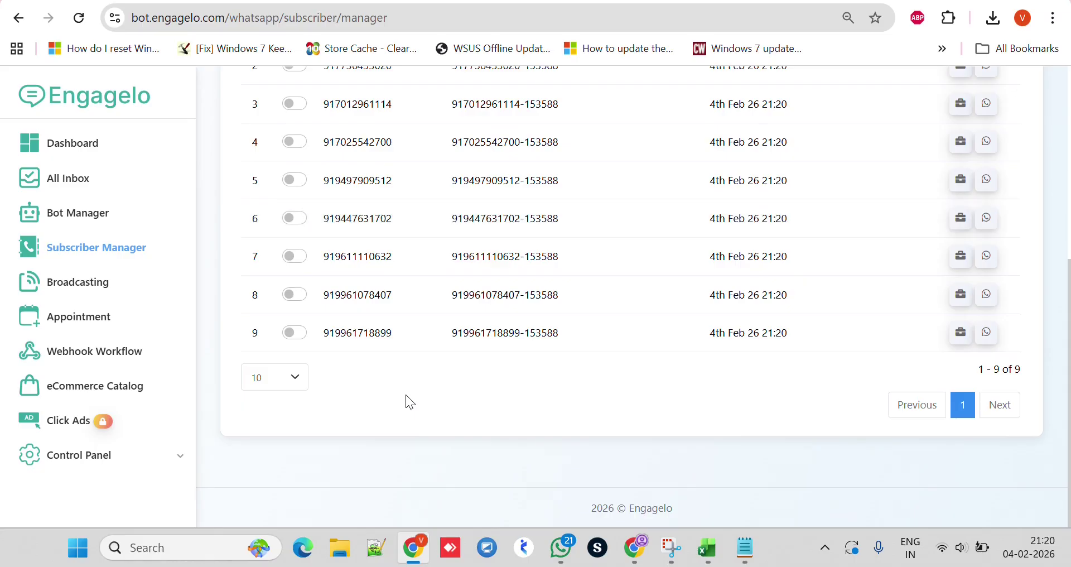
scroll(398, 368, "up", 2)
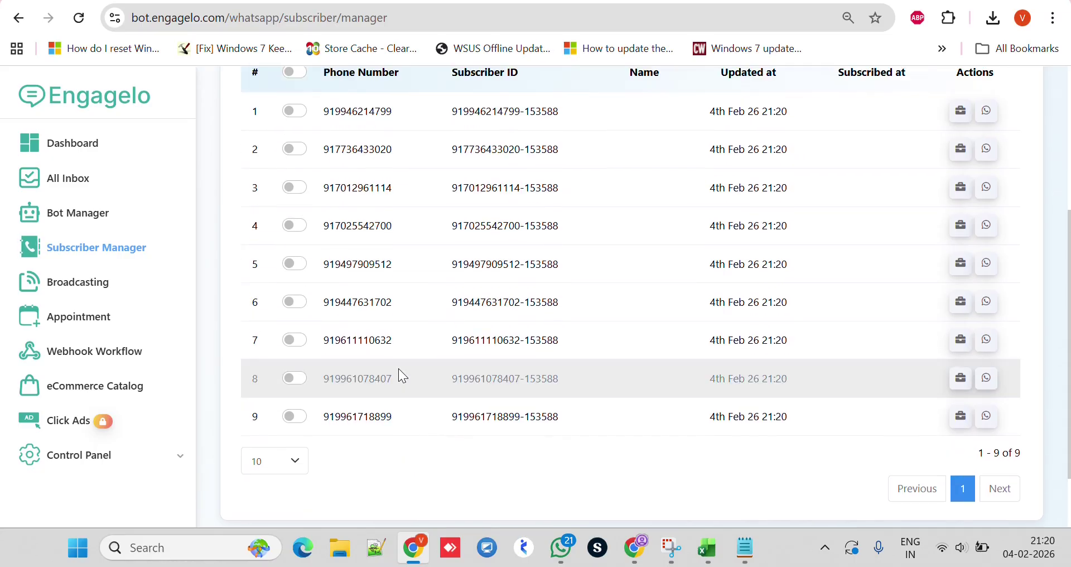